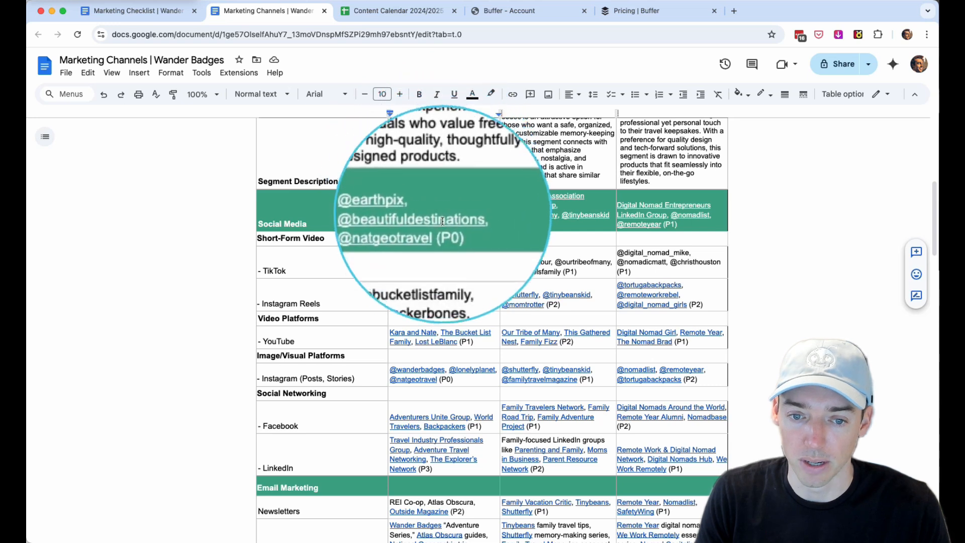
Step: Highlight the first audience segment's Social Media accounts in yellow and set their text colour to black
{"action": "left_click_drag", "start_coordinate": [433, 155], "coordinate": [451, 424]}
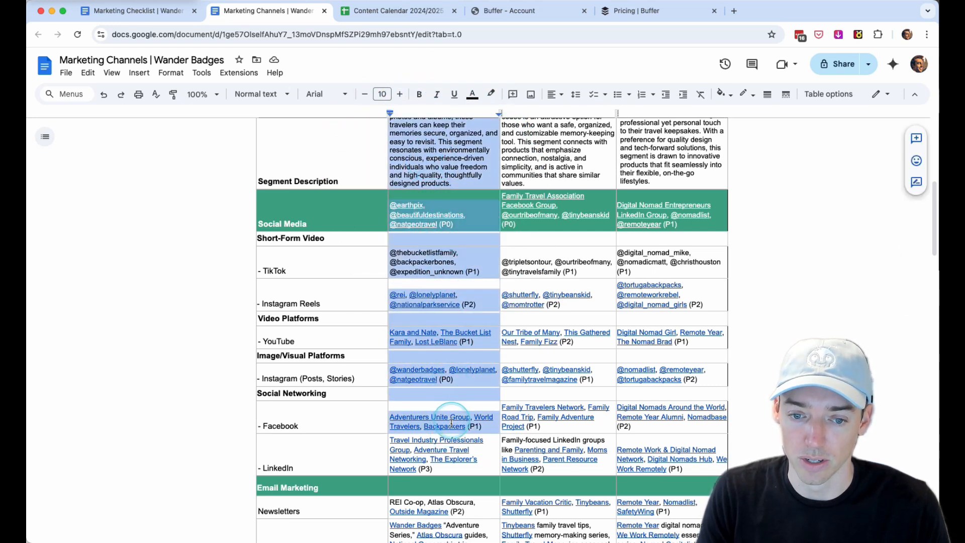
{"action": "left_click", "coordinate": [432, 168]}
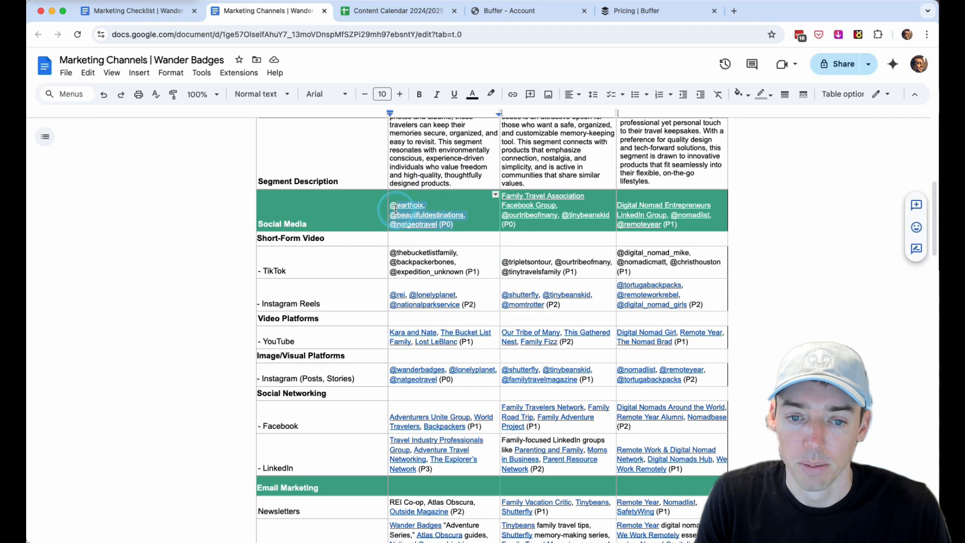
{"action": "left_click", "coordinate": [492, 94]}
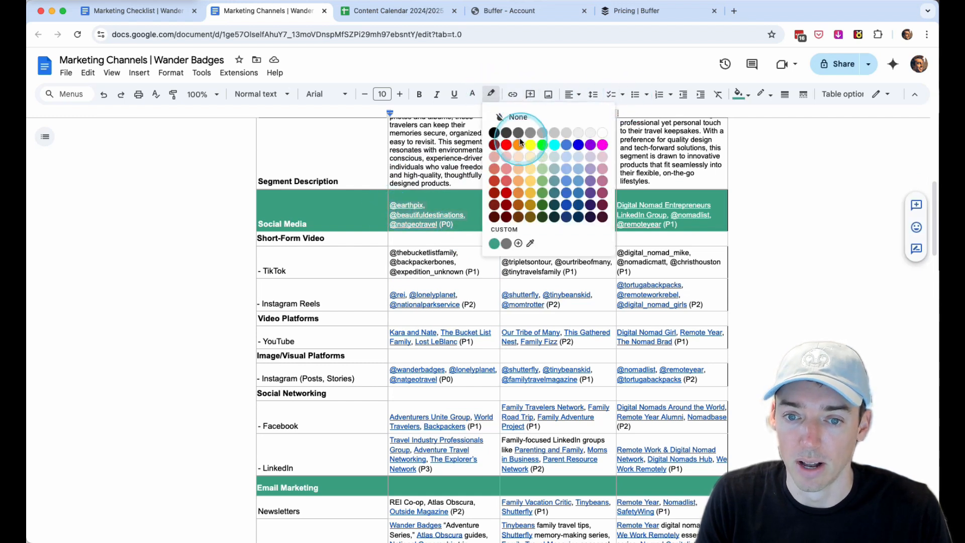
{"action": "left_click", "coordinate": [530, 144]}
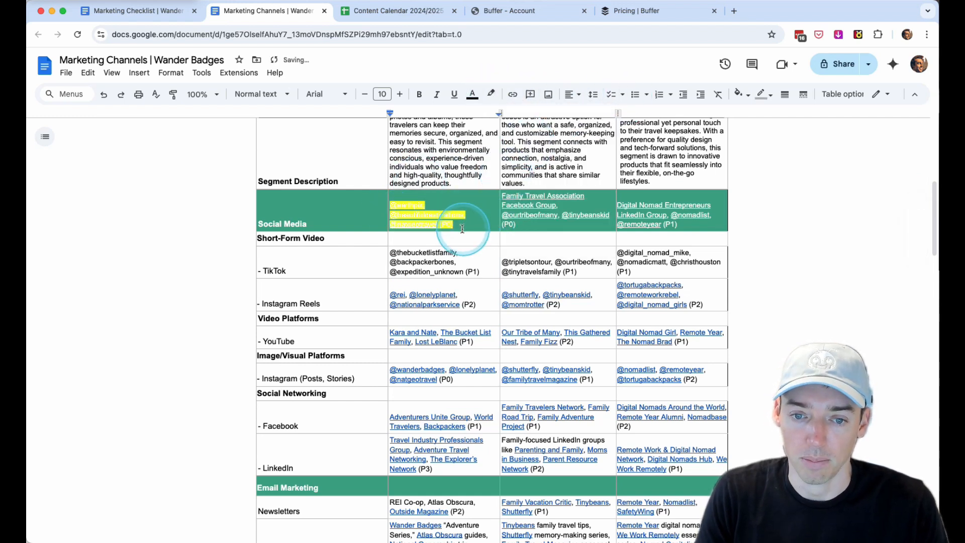
{"action": "left_click", "coordinate": [476, 98]}
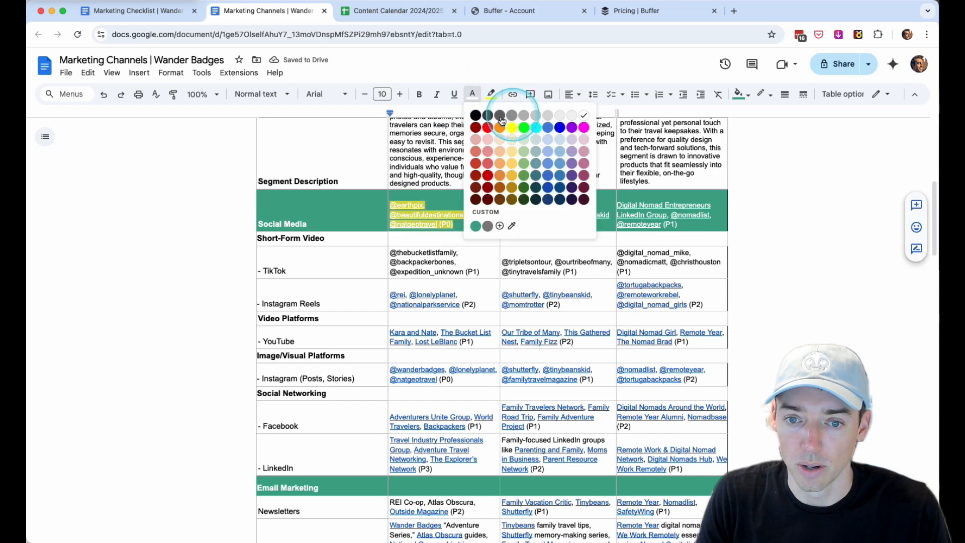
{"action": "left_click", "coordinate": [478, 119]}
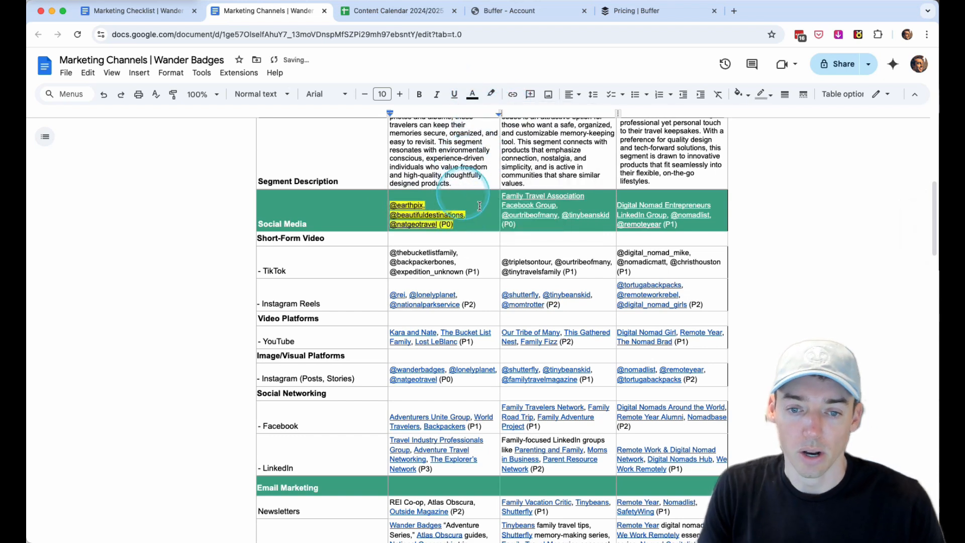
Step: Highlight the first segment's TikTok accounts in yellow
{"action": "scroll", "coordinate": [480, 207], "scroll_direction": "down", "scroll_amount": 2}
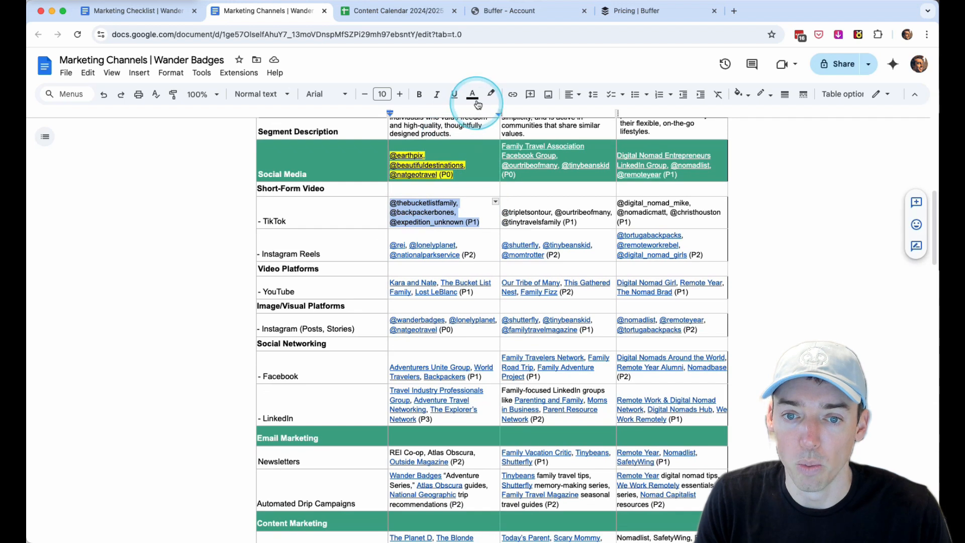
{"action": "left_click", "coordinate": [493, 94]}
{"action": "left_click", "coordinate": [530, 144]}
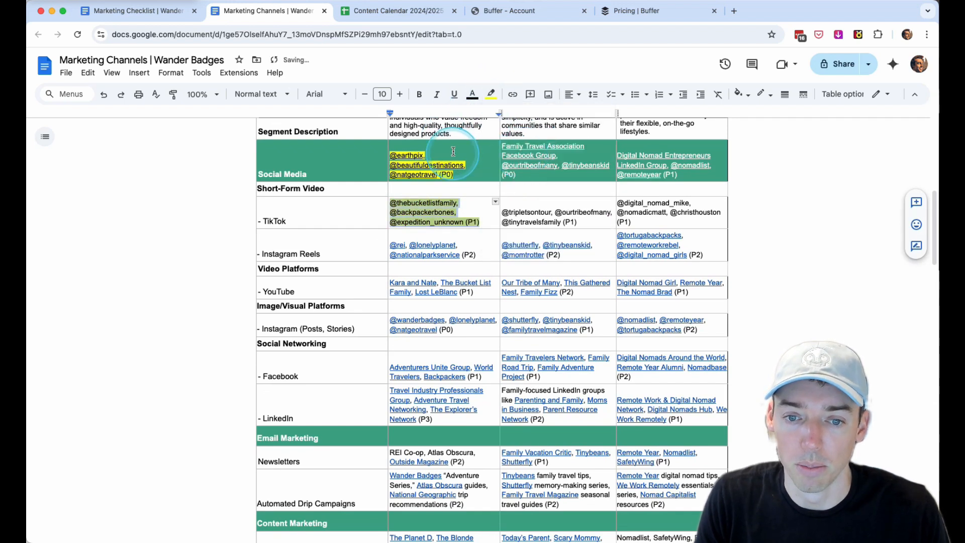
{"action": "left_click", "coordinate": [460, 150]}
{"action": "left_click", "coordinate": [366, 246]}
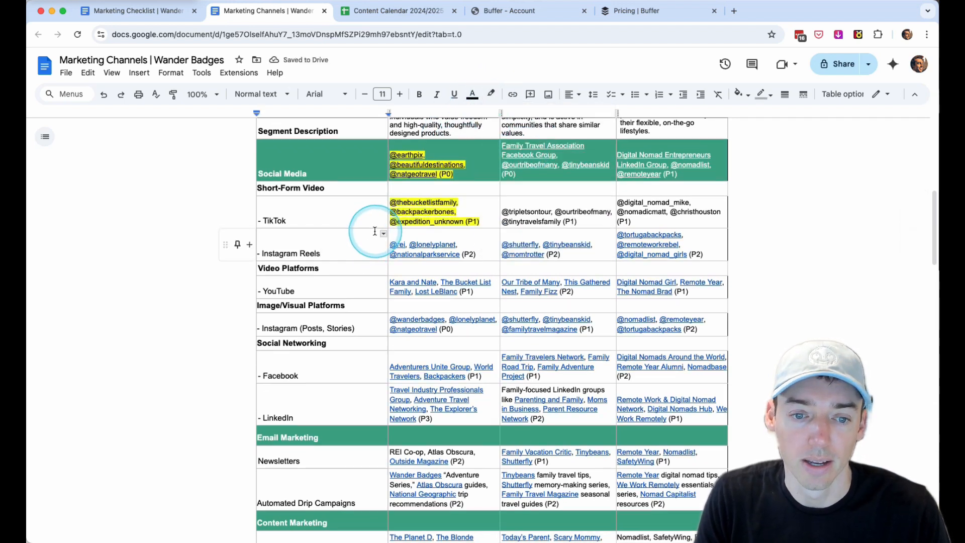
Step: Highlight the first segment's Instagram Reels accounts in yellow
{"action": "scroll", "coordinate": [372, 231], "scroll_direction": "down", "scroll_amount": 1}
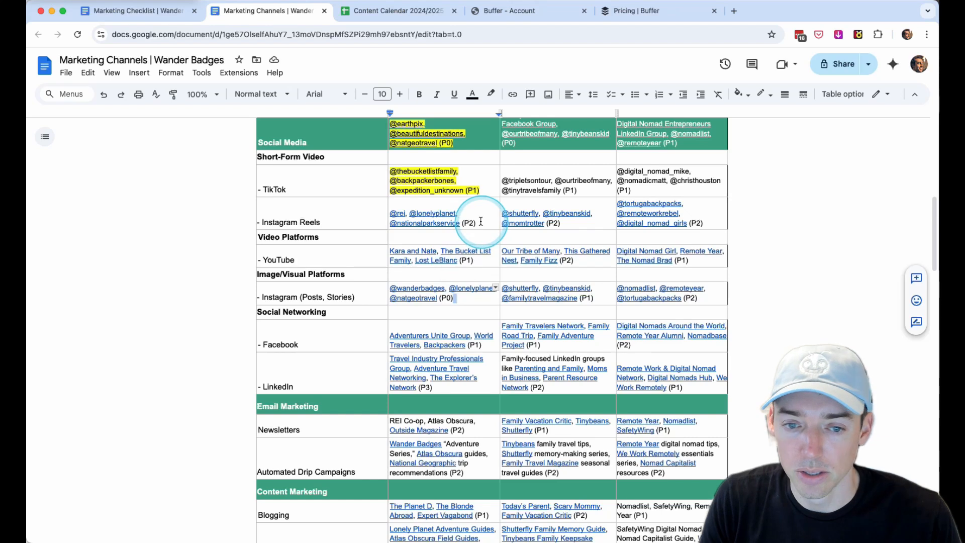
{"action": "left_click_drag", "start_coordinate": [481, 222], "coordinate": [402, 204]}
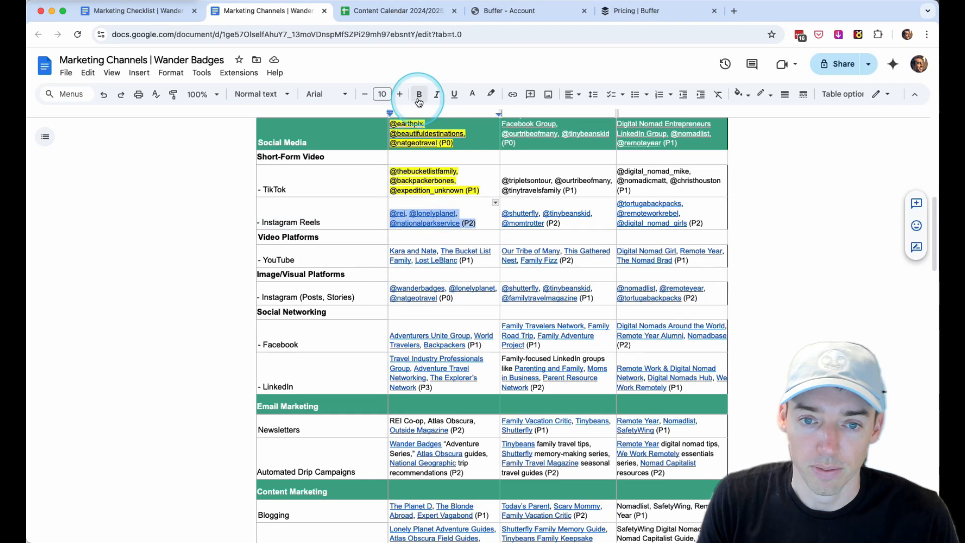
{"action": "left_click", "coordinate": [491, 94]}
{"action": "left_click", "coordinate": [529, 132]}
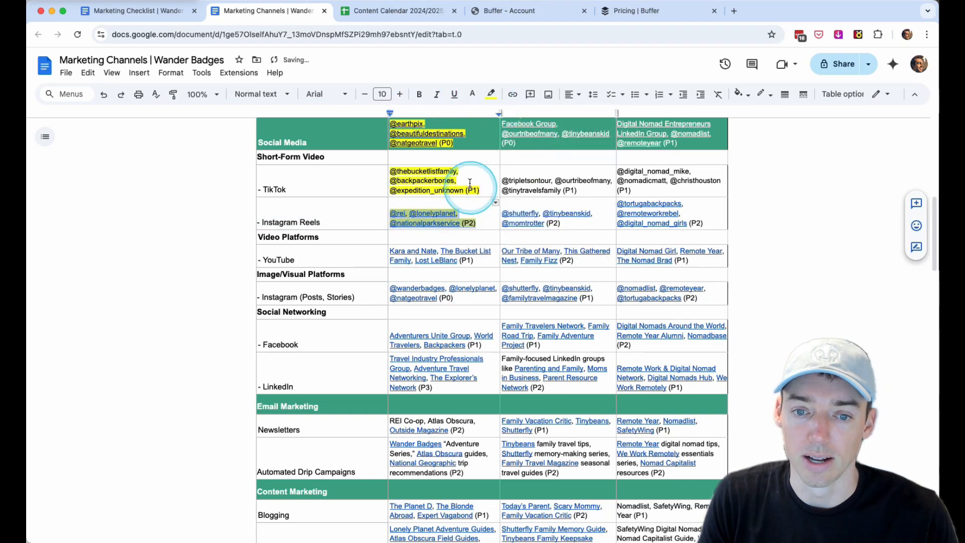
{"action": "left_click", "coordinate": [470, 182]}
Step: Highlight the first segment's YouTube channels in yellow
{"action": "scroll", "coordinate": [482, 201], "scroll_direction": "down", "scroll_amount": 2}
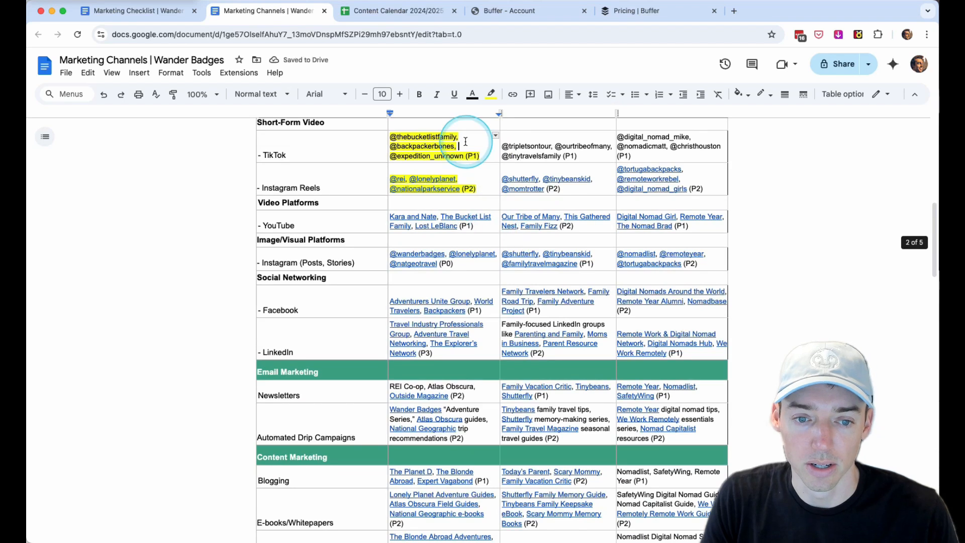
{"action": "scroll", "coordinate": [470, 205], "scroll_direction": "down", "scroll_amount": 2}
{"action": "left_click_drag", "start_coordinate": [481, 191], "coordinate": [389, 184]}
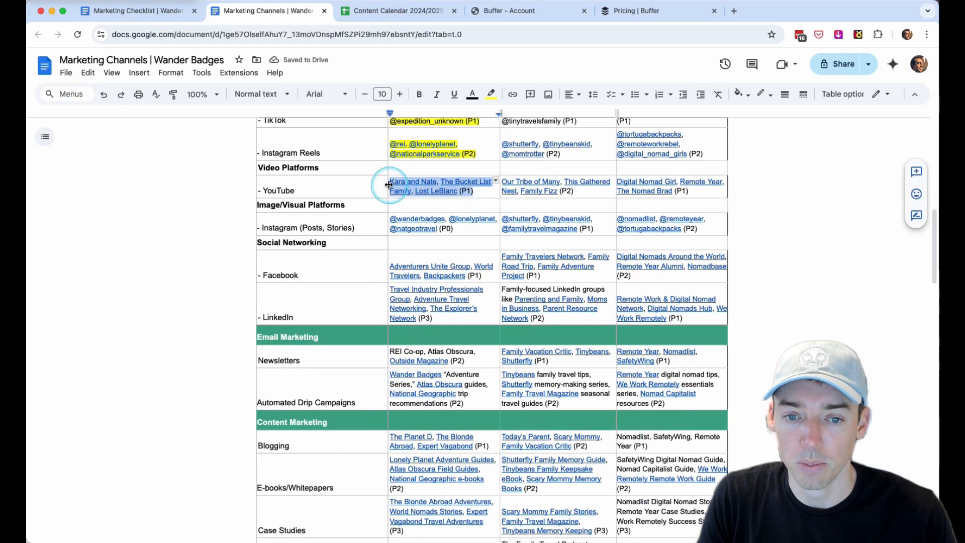
{"action": "scroll", "coordinate": [443, 187], "scroll_direction": "up", "scroll_amount": 3}
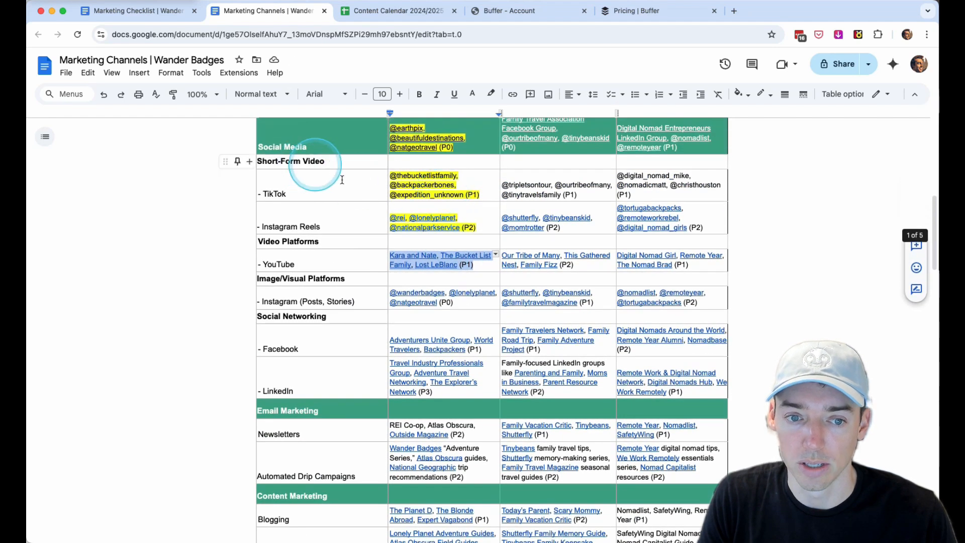
{"action": "scroll", "coordinate": [453, 151], "scroll_direction": "down", "scroll_amount": 1}
{"action": "left_click", "coordinate": [491, 94]}
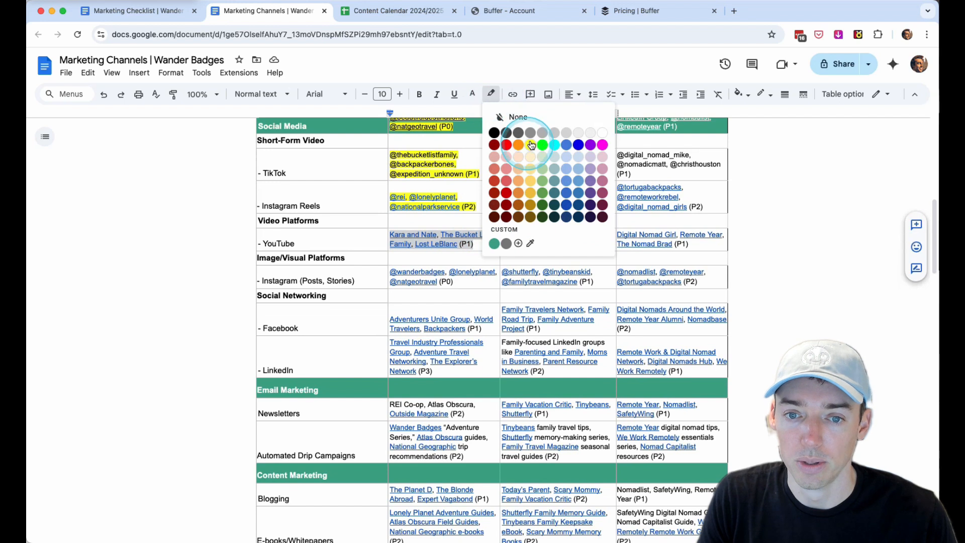
{"action": "left_click", "coordinate": [531, 145]}
Step: Highlight the first segment's Instagram (Posts, Stories) accounts in yellow
{"action": "left_click_drag", "start_coordinate": [457, 280], "coordinate": [388, 273]}
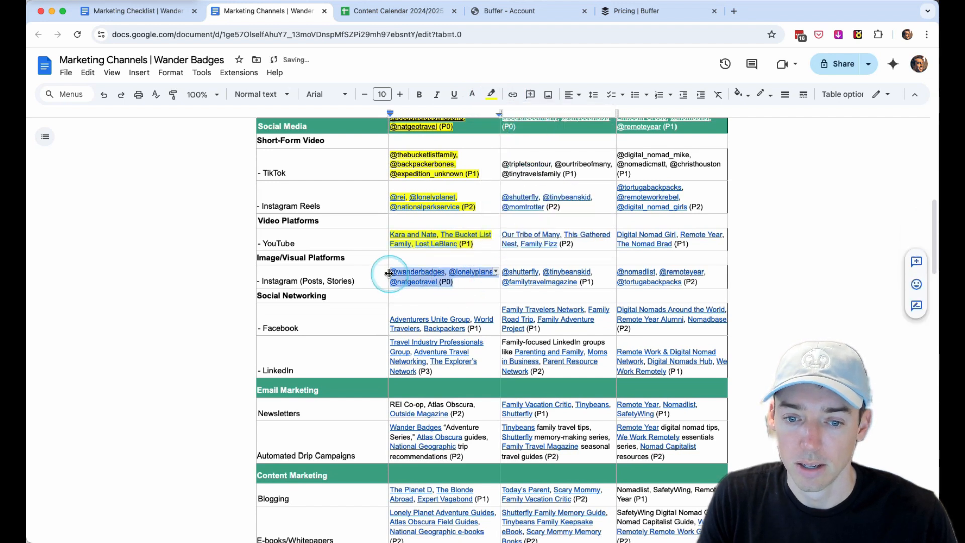
{"action": "left_click", "coordinate": [492, 94]}
{"action": "left_click", "coordinate": [531, 145]}
{"action": "left_click", "coordinate": [471, 205]}
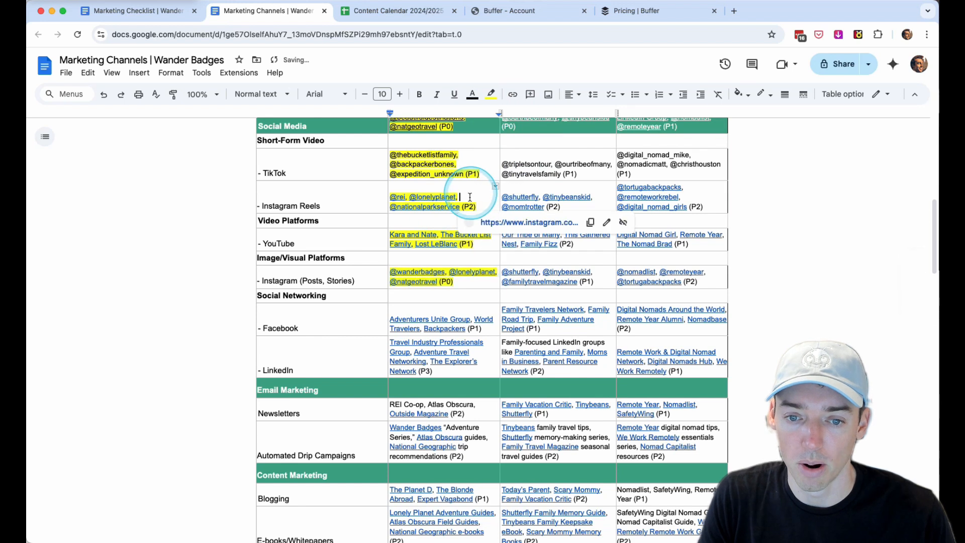
Step: Highlight the first segment's Facebook groups in yellow
{"action": "scroll", "coordinate": [473, 205], "scroll_direction": "down", "scroll_amount": 2}
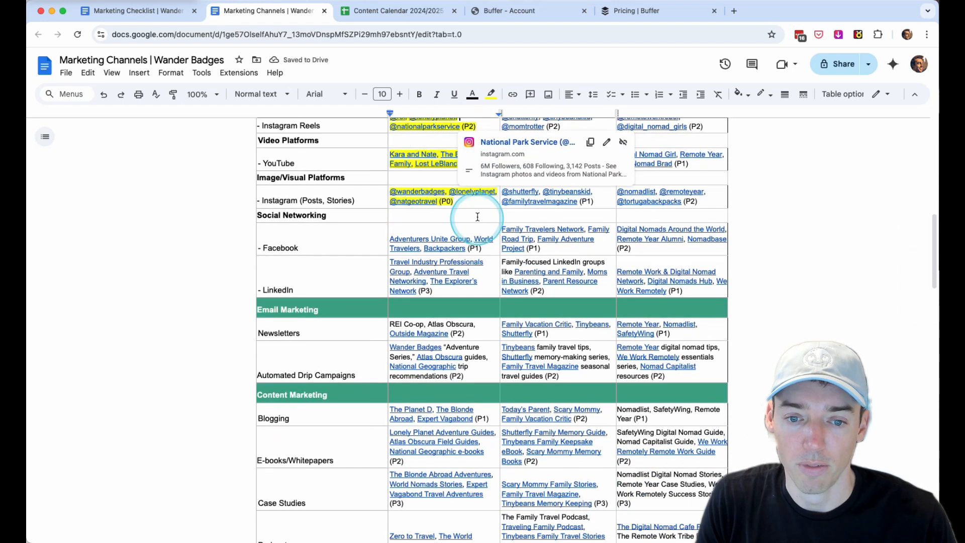
{"action": "left_click_drag", "start_coordinate": [436, 290], "coordinate": [402, 268]}
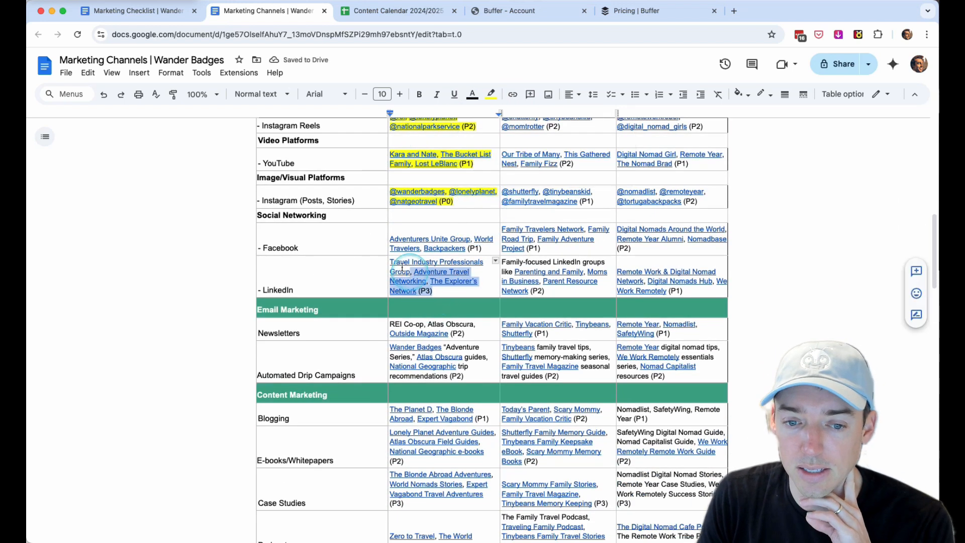
{"action": "left_click_drag", "start_coordinate": [486, 248], "coordinate": [392, 237]}
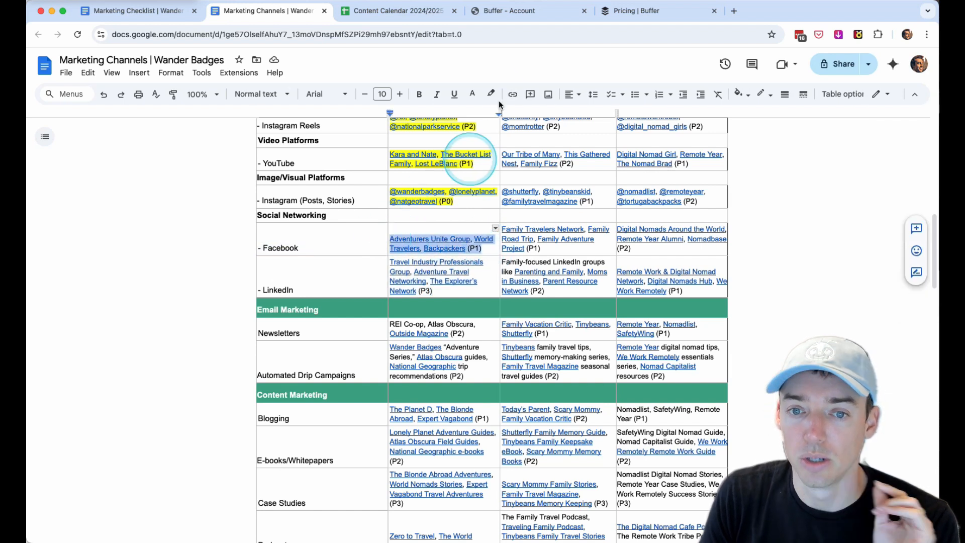
{"action": "left_click", "coordinate": [499, 99]}
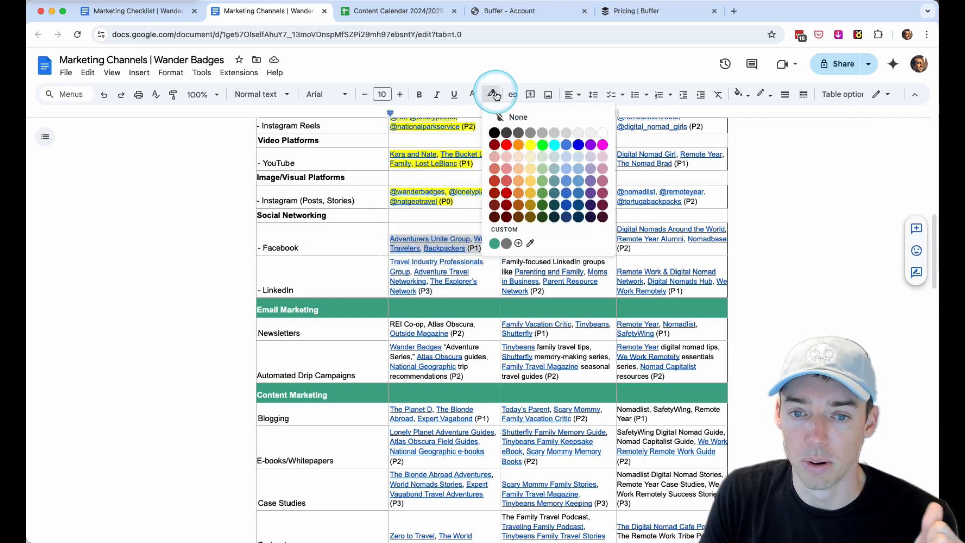
{"action": "left_click", "coordinate": [530, 143]}
{"action": "left_click", "coordinate": [477, 205]}
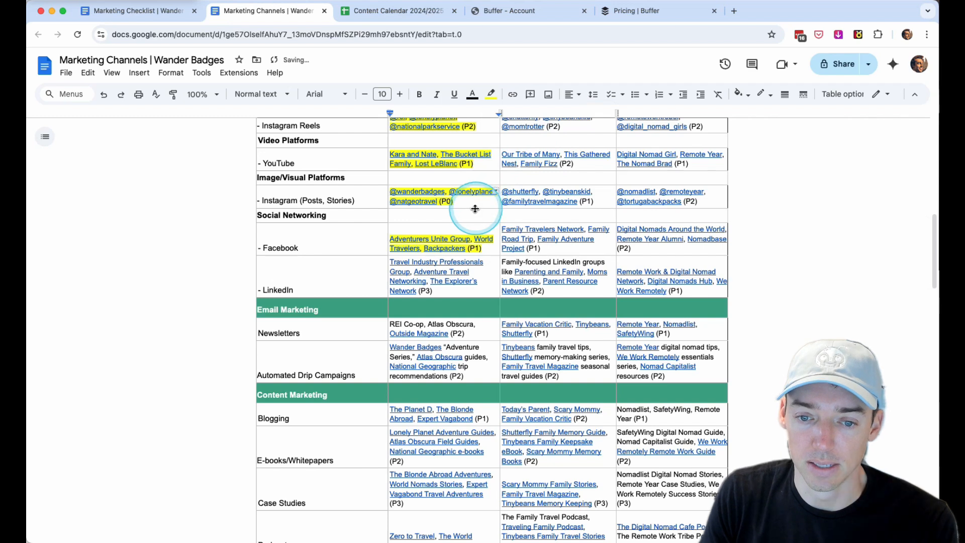
Step: Review the LinkedIn, Newsletters and Automated Drip Campaigns entries for the first segment
{"action": "scroll", "coordinate": [475, 209], "scroll_direction": "down", "scroll_amount": 3}
{"action": "scroll", "coordinate": [491, 207], "scroll_direction": "down", "scroll_amount": 1}
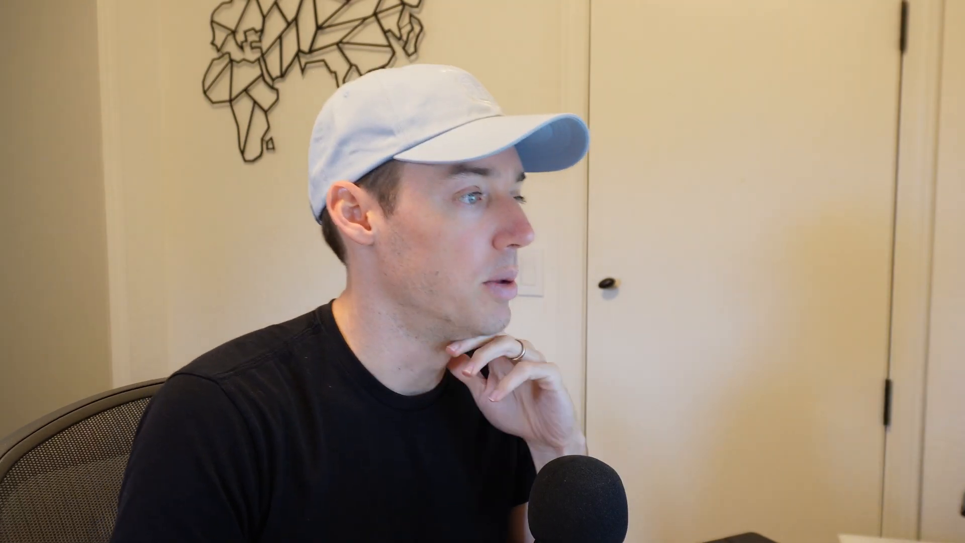
{"action": "left_click", "coordinate": [469, 184]}
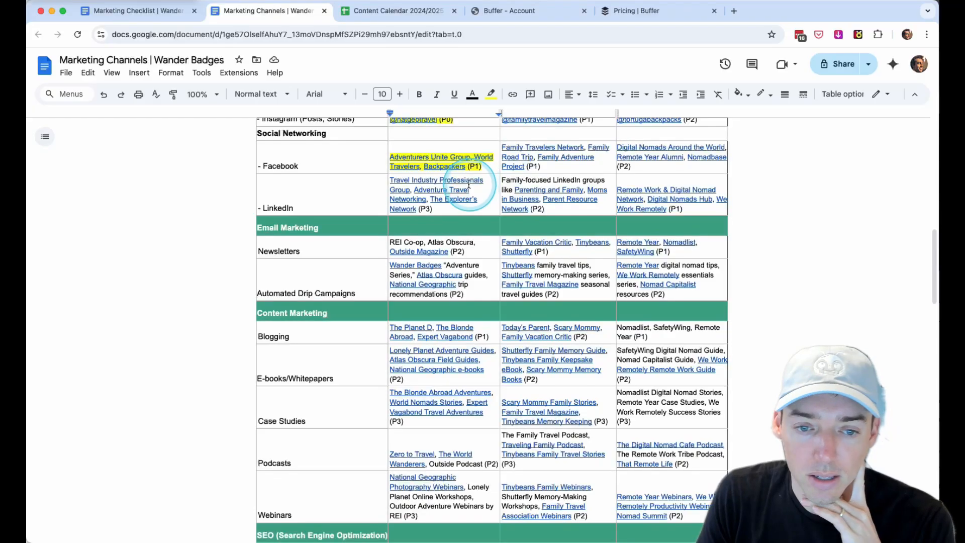
{"action": "scroll", "coordinate": [475, 201], "scroll_direction": "down", "scroll_amount": 1}
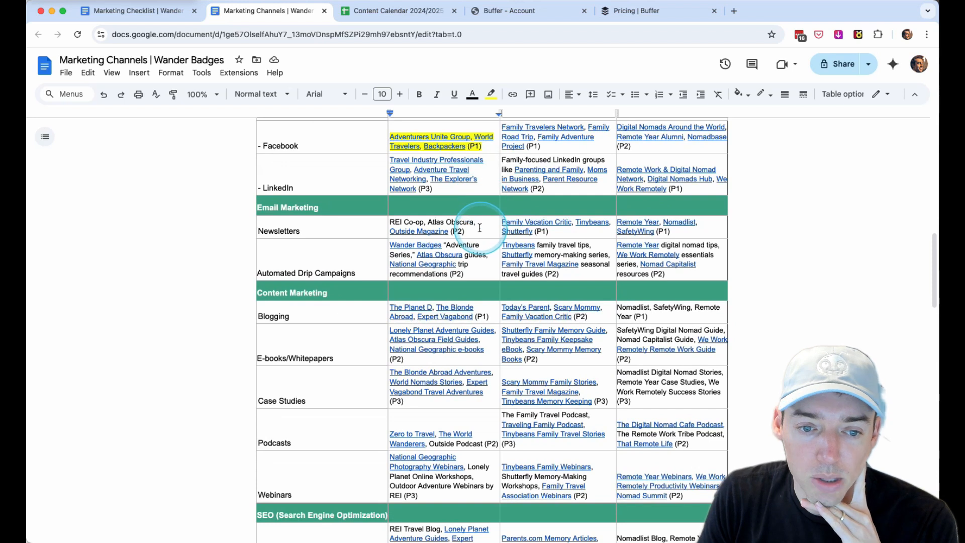
{"action": "scroll", "coordinate": [480, 228], "scroll_direction": "down", "scroll_amount": 1}
{"action": "left_click_drag", "start_coordinate": [464, 252], "coordinate": [397, 211]}
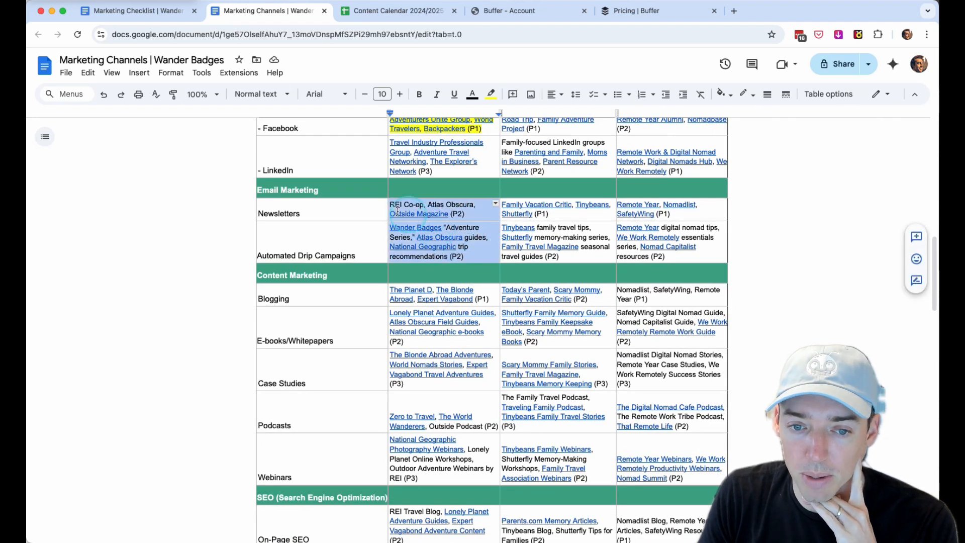
{"action": "left_click", "coordinate": [487, 216]}
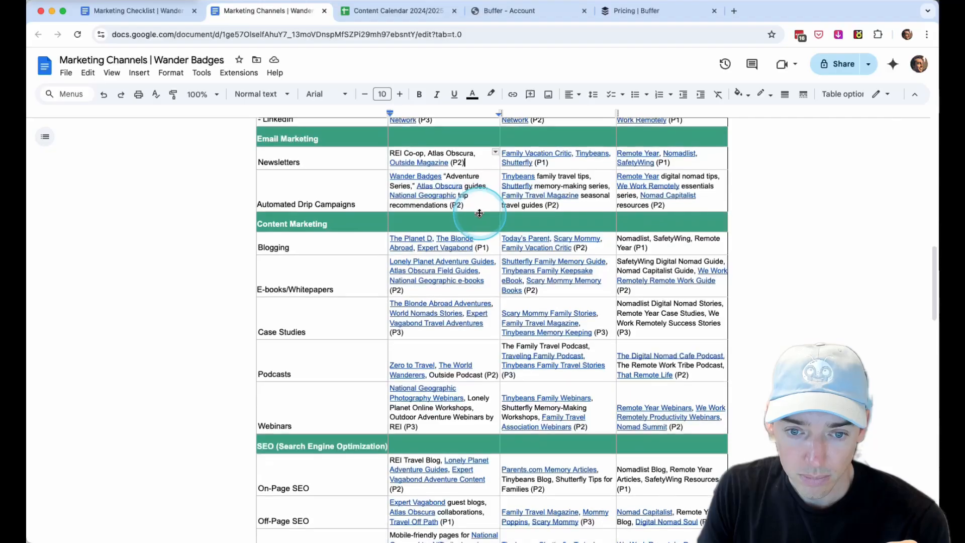
Step: Highlight the first segment's Blogging entries under Content Marketing in light orange
{"action": "scroll", "coordinate": [489, 191], "scroll_direction": "down", "scroll_amount": 2}
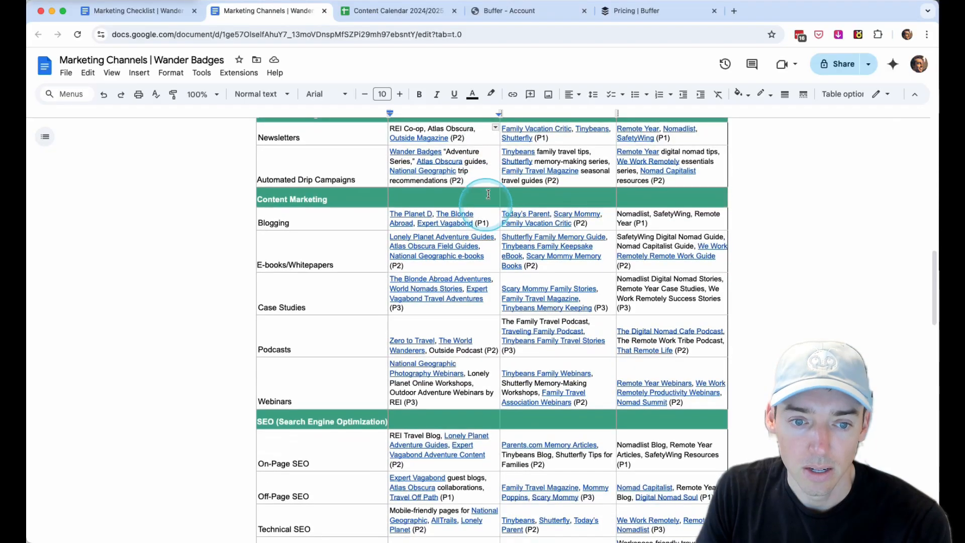
{"action": "scroll", "coordinate": [482, 170], "scroll_direction": "down", "scroll_amount": 1}
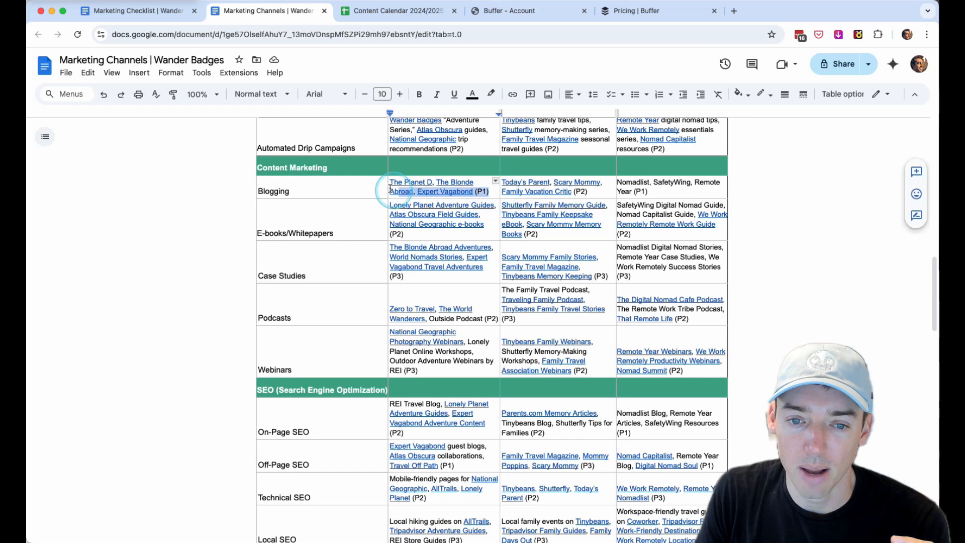
{"action": "left_click", "coordinate": [493, 96]}
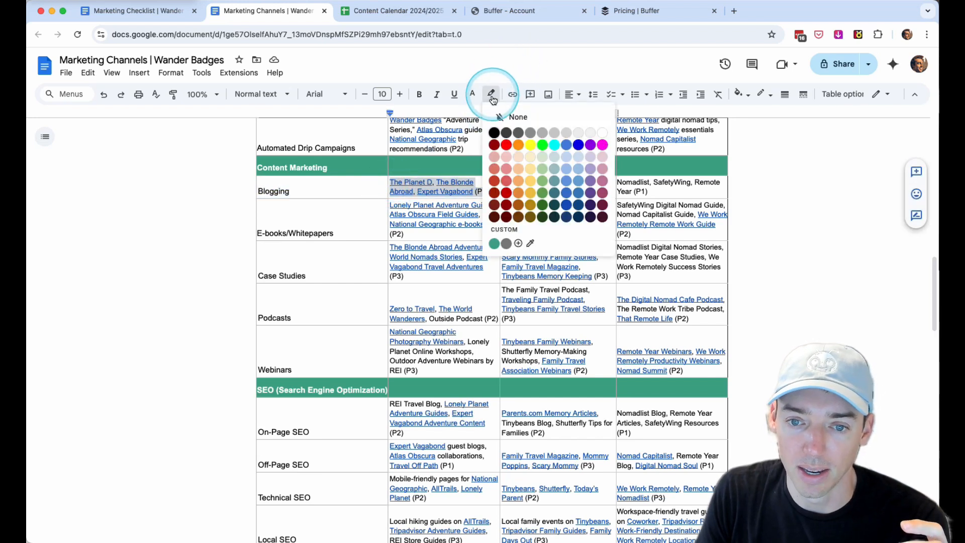
{"action": "left_click", "coordinate": [519, 154]}
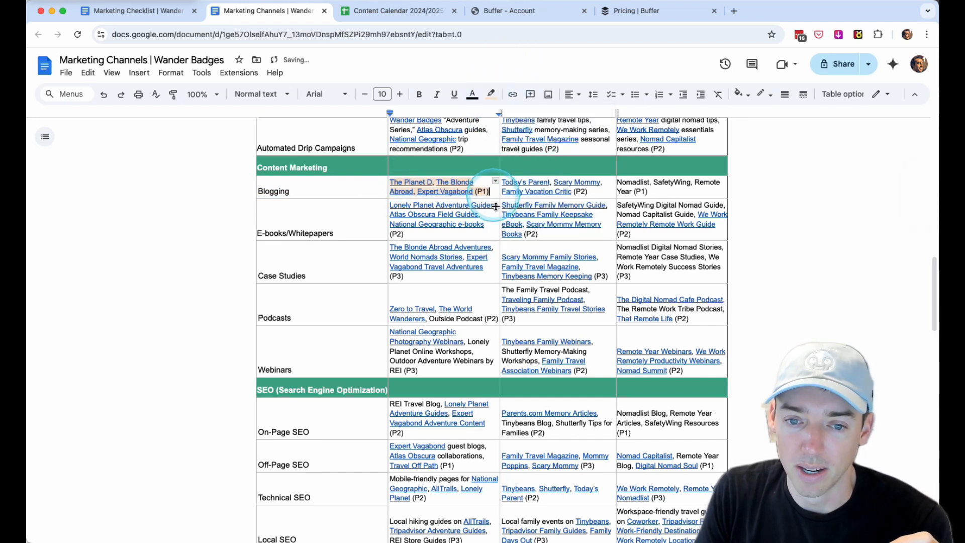
Step: Look at the Expert Vagabond site linked in the Blogging row, close it and return to the channels table
{"action": "scroll", "coordinate": [497, 246], "scroll_direction": "down", "scroll_amount": 1}
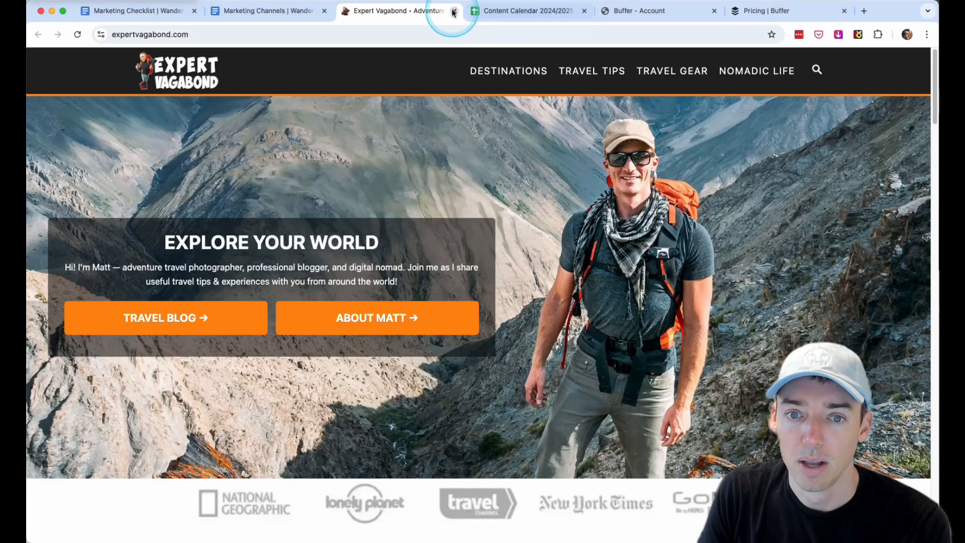
{"action": "left_click", "coordinate": [450, 11]}
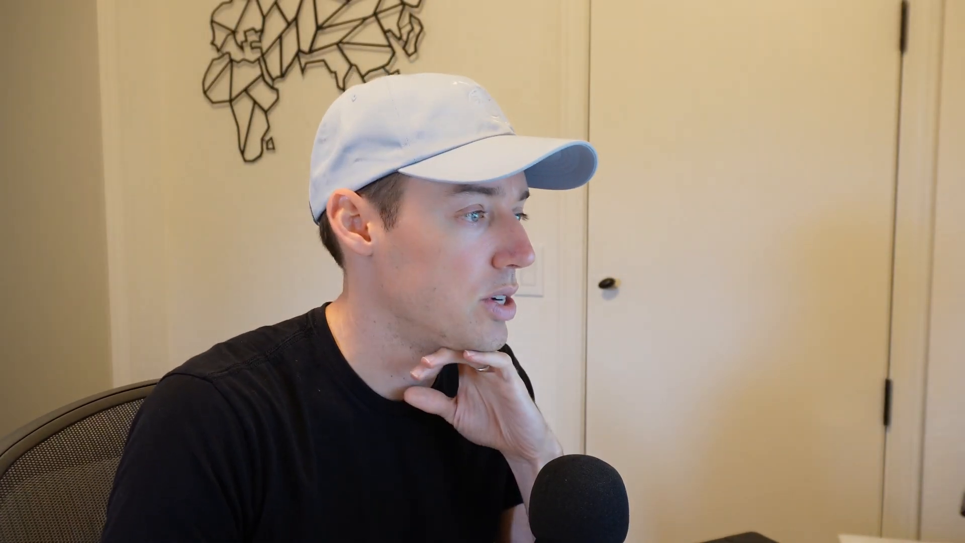
{"action": "left_click", "coordinate": [444, 185]}
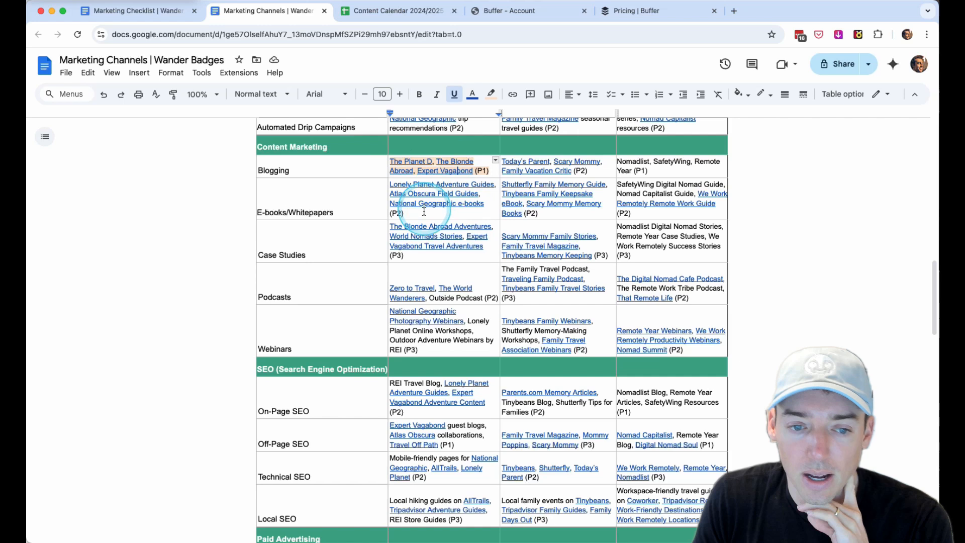
Step: Review the first segment's E-books/Whitepapers, Case Studies, Podcasts and Webinars entries under Content Marketing
{"action": "scroll", "coordinate": [423, 212], "scroll_direction": "down", "scroll_amount": 1}
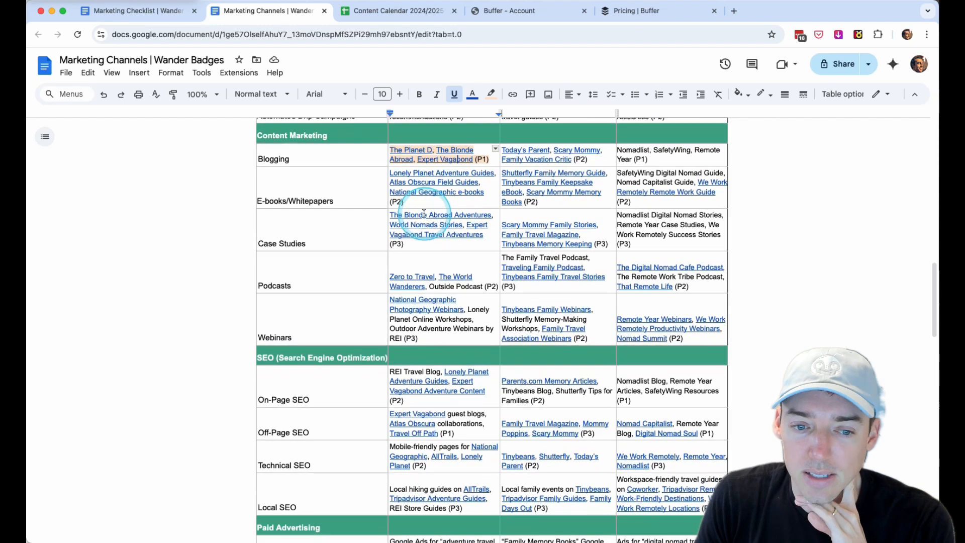
{"action": "left_click_drag", "start_coordinate": [347, 193], "coordinate": [451, 233]}
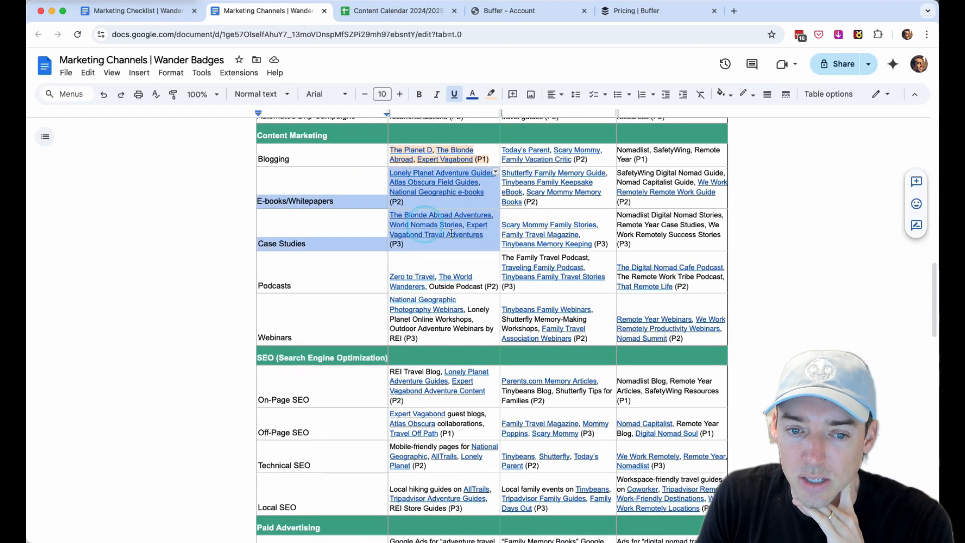
{"action": "left_click", "coordinate": [460, 244]}
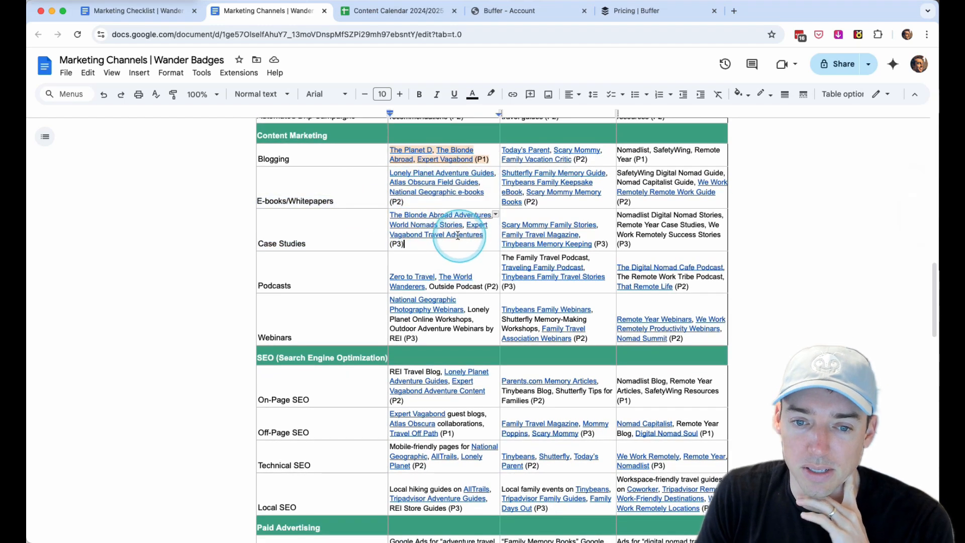
{"action": "scroll", "coordinate": [457, 179], "scroll_direction": "down", "scroll_amount": 3}
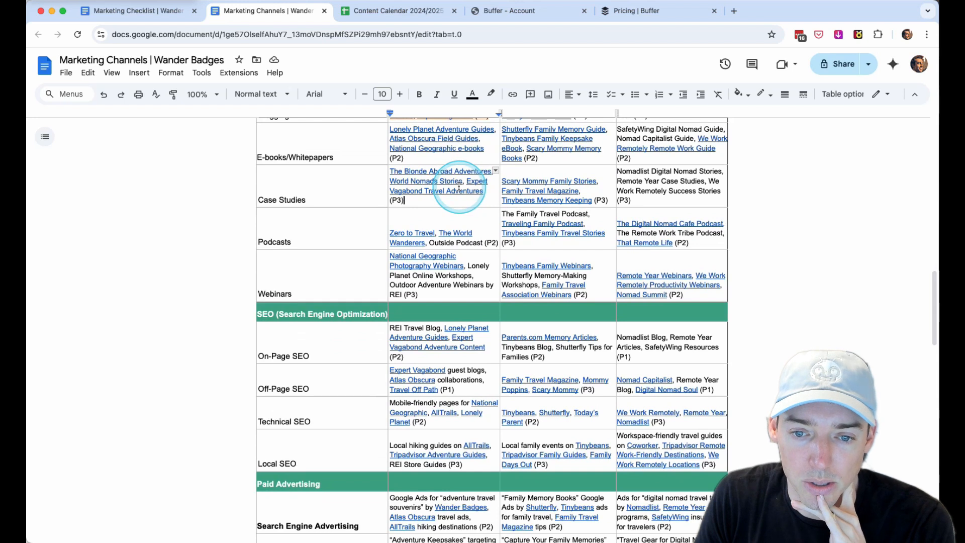
{"action": "scroll", "coordinate": [460, 192], "scroll_direction": "down", "scroll_amount": 1}
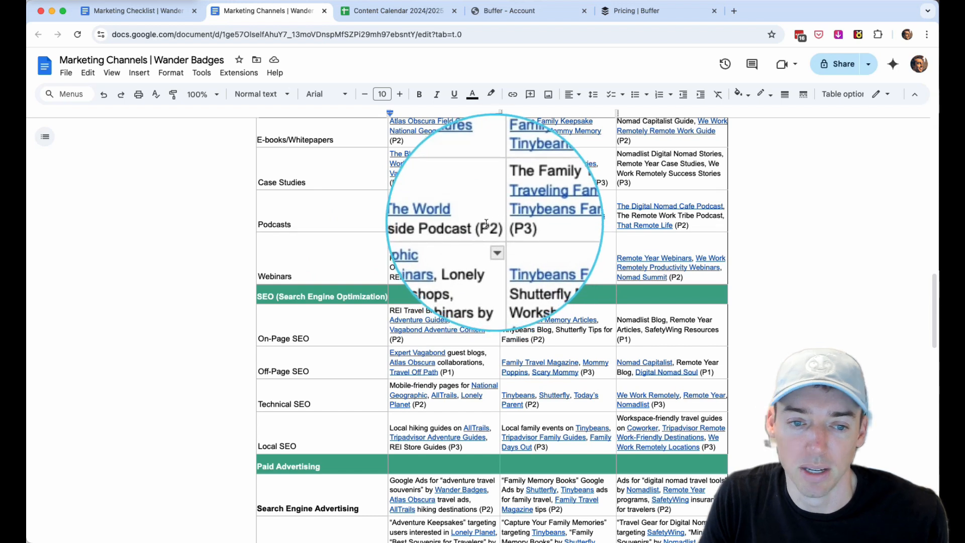
{"action": "scroll", "coordinate": [456, 206], "scroll_direction": "down", "scroll_amount": 1}
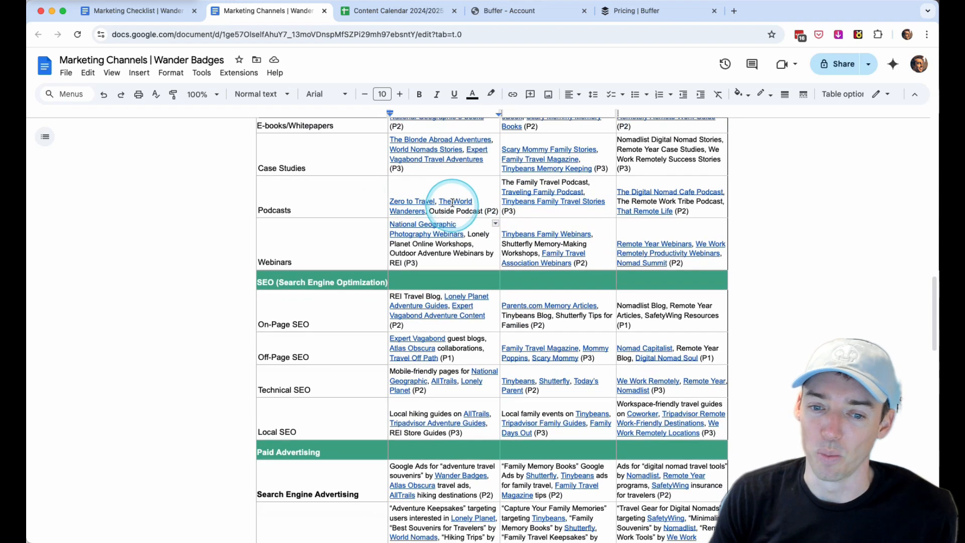
Step: Highlight the first segment's Off-Page SEO entries in light orange
{"action": "scroll", "coordinate": [452, 203], "scroll_direction": "down", "scroll_amount": 4}
{"action": "scroll", "coordinate": [469, 172], "scroll_direction": "down", "scroll_amount": 4}
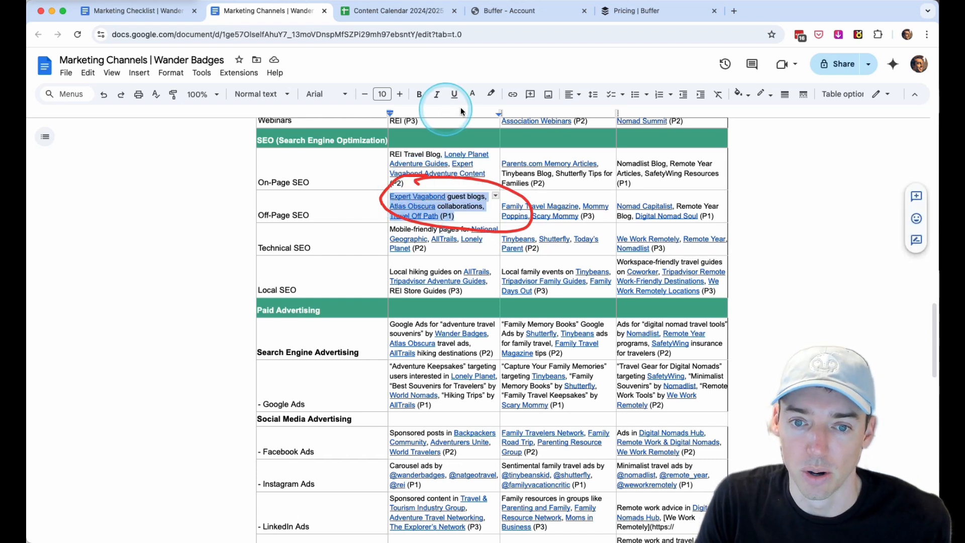
{"action": "left_click", "coordinate": [492, 93]}
{"action": "left_click", "coordinate": [522, 159]}
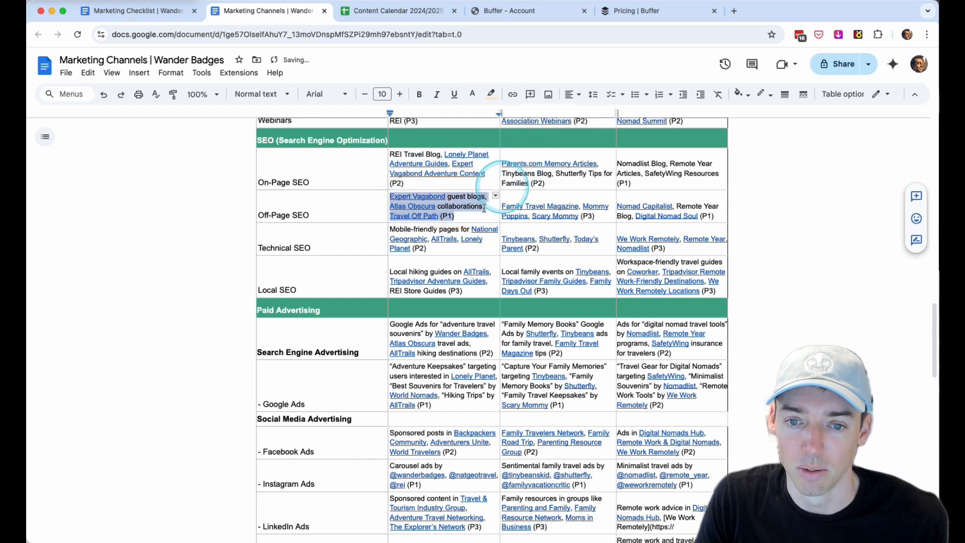
Step: Highlight the first segment's Google Ads entries under Paid Advertising in yellow
{"action": "scroll", "coordinate": [488, 137], "scroll_direction": "down", "scroll_amount": 3}
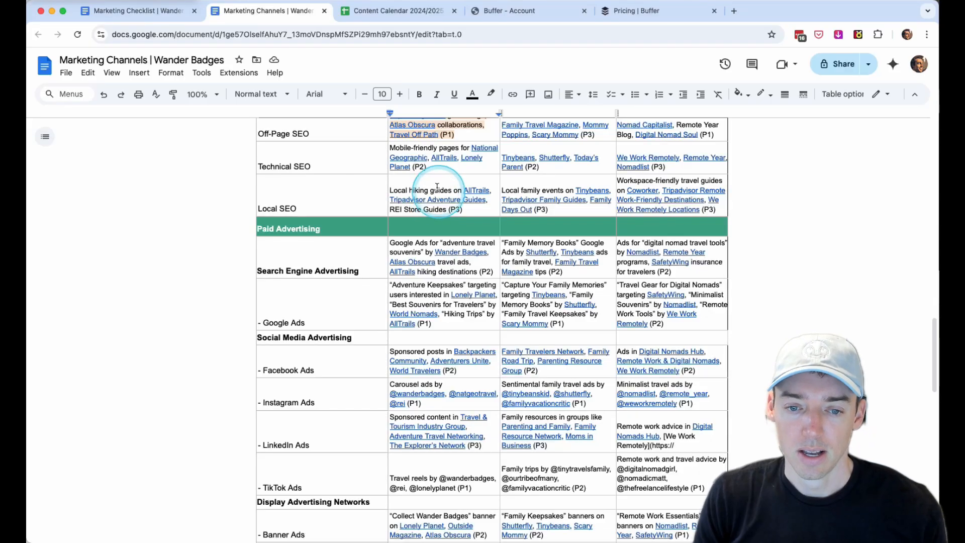
{"action": "scroll", "coordinate": [437, 187], "scroll_direction": "down", "scroll_amount": 3}
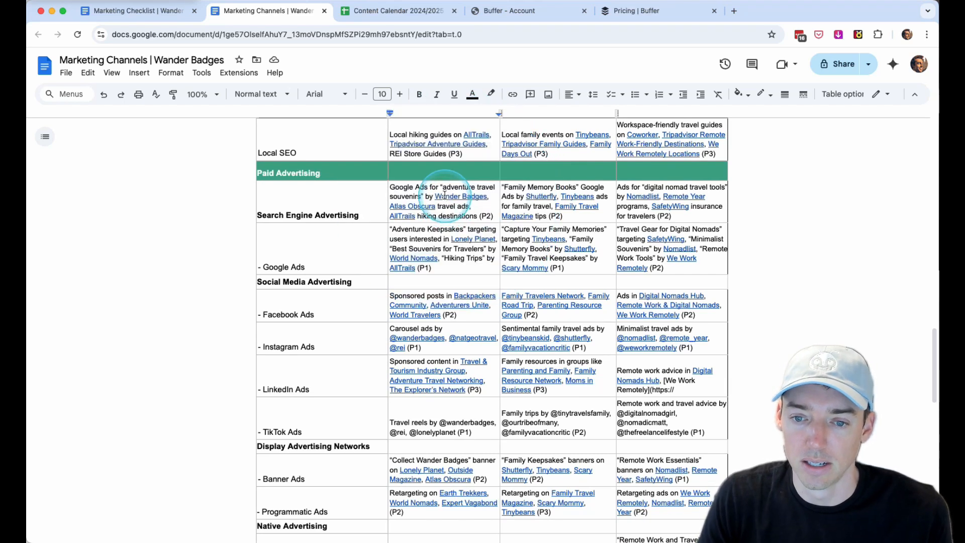
{"action": "scroll", "coordinate": [445, 196], "scroll_direction": "down", "scroll_amount": 1}
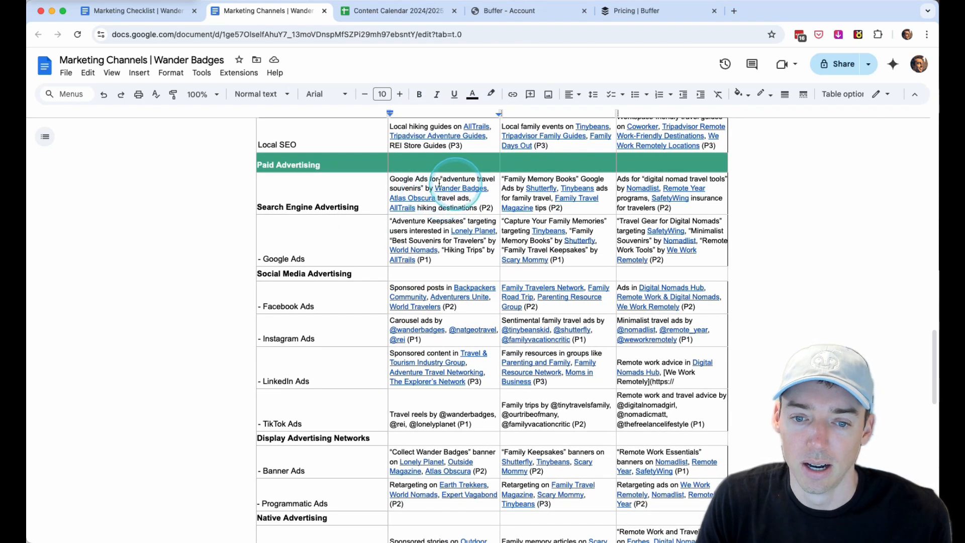
{"action": "scroll", "coordinate": [351, 206], "scroll_direction": "down", "scroll_amount": 2}
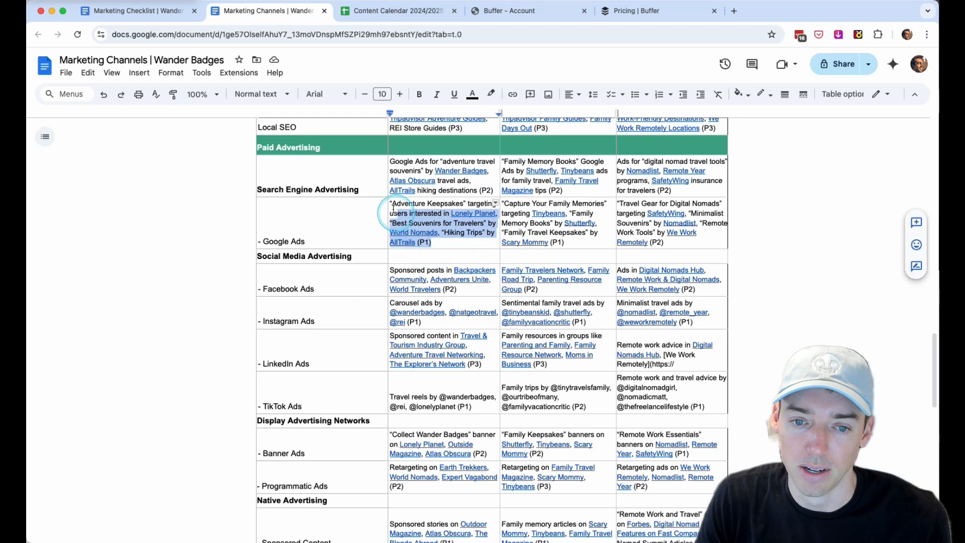
{"action": "left_click", "coordinate": [491, 94]}
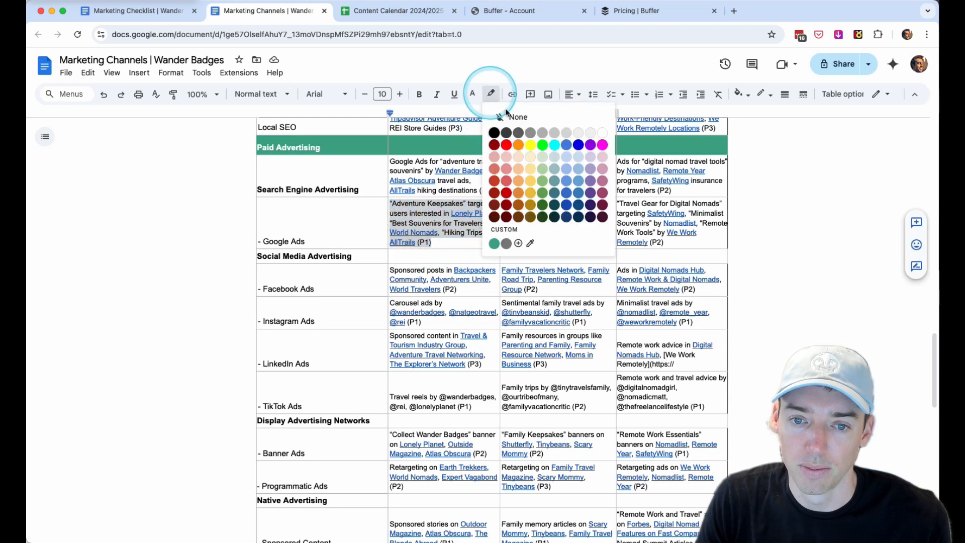
{"action": "left_click", "coordinate": [534, 144]}
{"action": "left_click", "coordinate": [477, 180]}
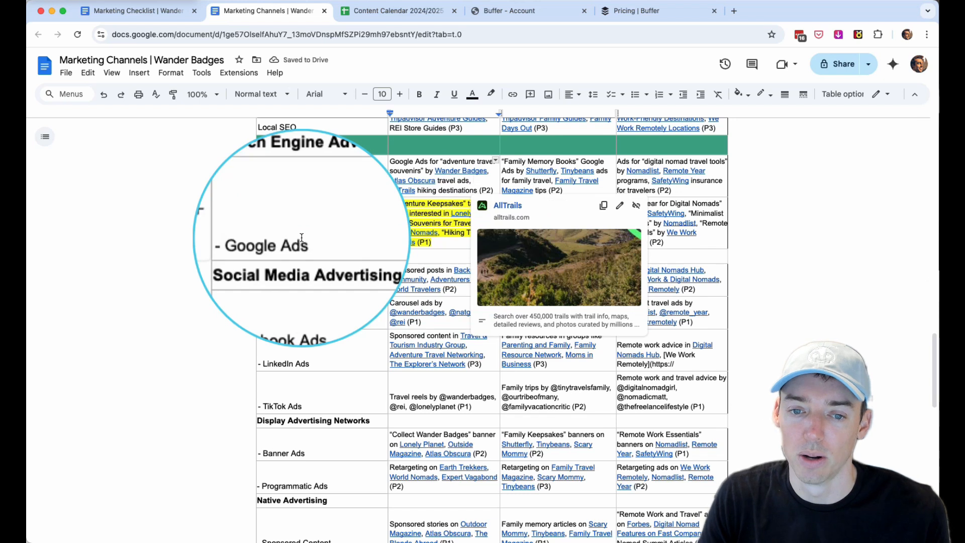
Step: Highlight the first segment's Instagram Ads entries under Social Media Advertising in yellow
{"action": "scroll", "coordinate": [376, 222], "scroll_direction": "down", "scroll_amount": 2}
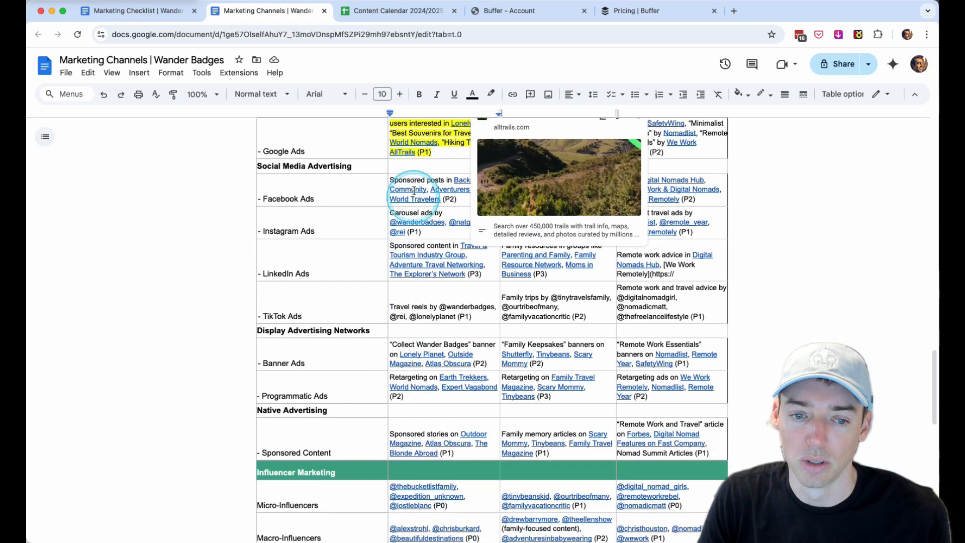
{"action": "left_click", "coordinate": [415, 177]}
{"action": "scroll", "coordinate": [499, 227], "scroll_direction": "up", "scroll_amount": 1}
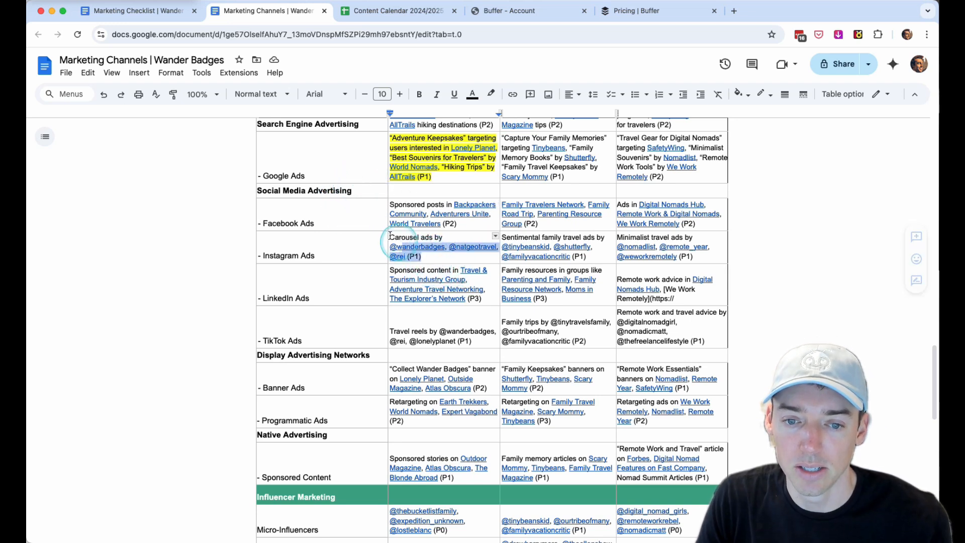
{"action": "left_click", "coordinate": [493, 96]}
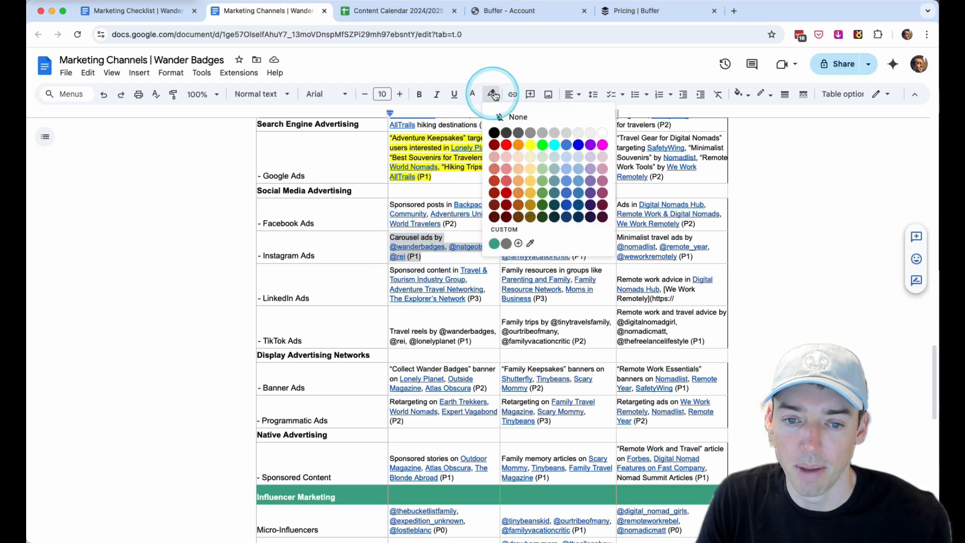
{"action": "left_click", "coordinate": [531, 145]}
Step: Highlight the first segment's Facebook Ads sponsored posts entry under Social Media Advertising in light orange
{"action": "scroll", "coordinate": [473, 199], "scroll_direction": "down", "scroll_amount": 2}
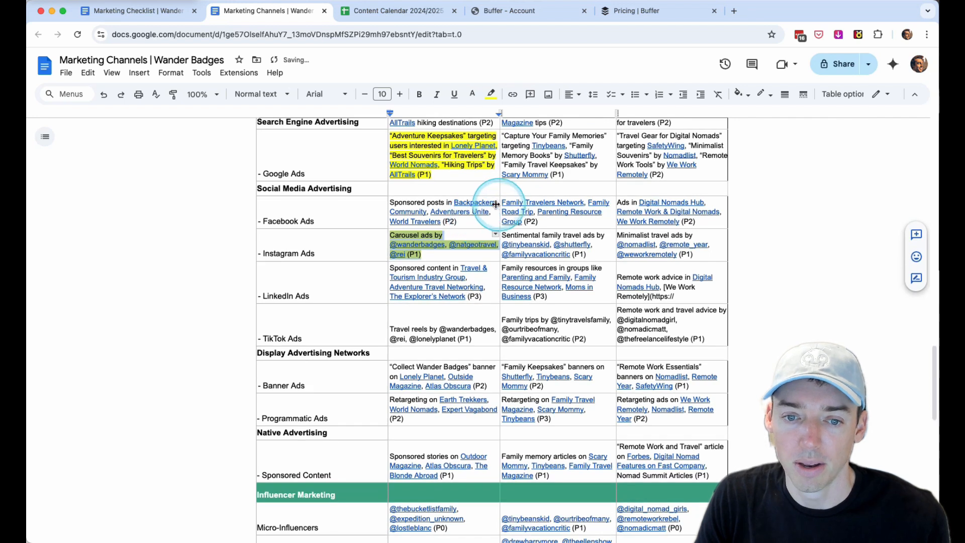
{"action": "scroll", "coordinate": [464, 223], "scroll_direction": "down", "scroll_amount": 2}
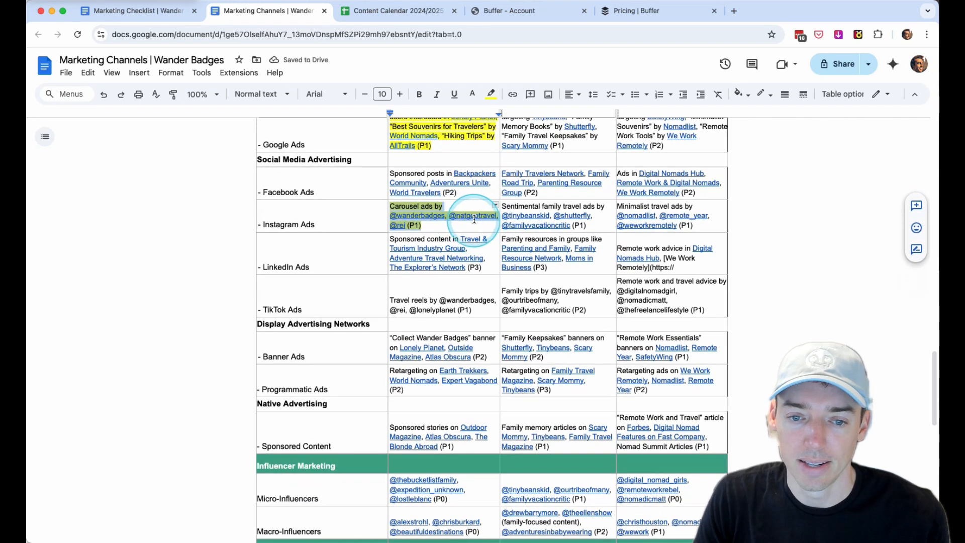
{"action": "scroll", "coordinate": [472, 218], "scroll_direction": "up", "scroll_amount": 2}
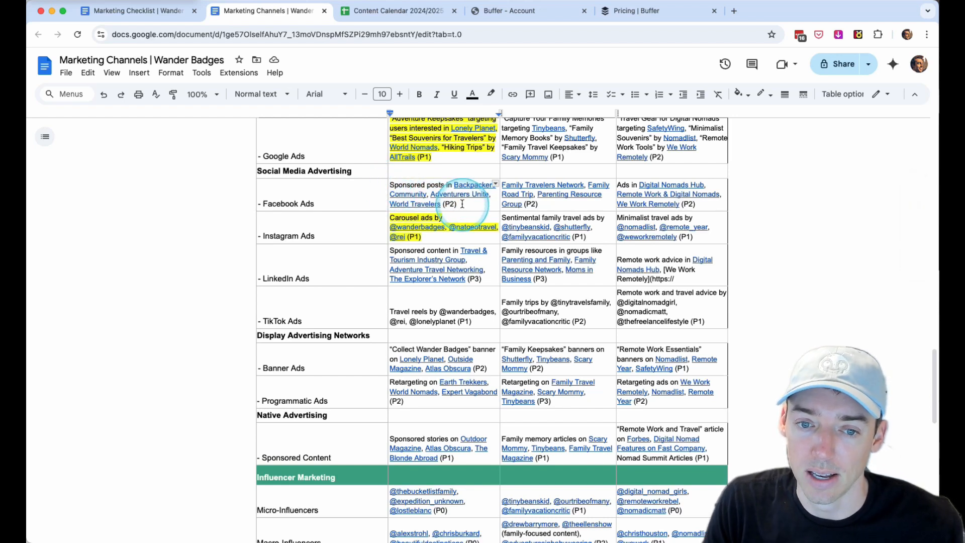
{"action": "left_click", "coordinate": [495, 94]}
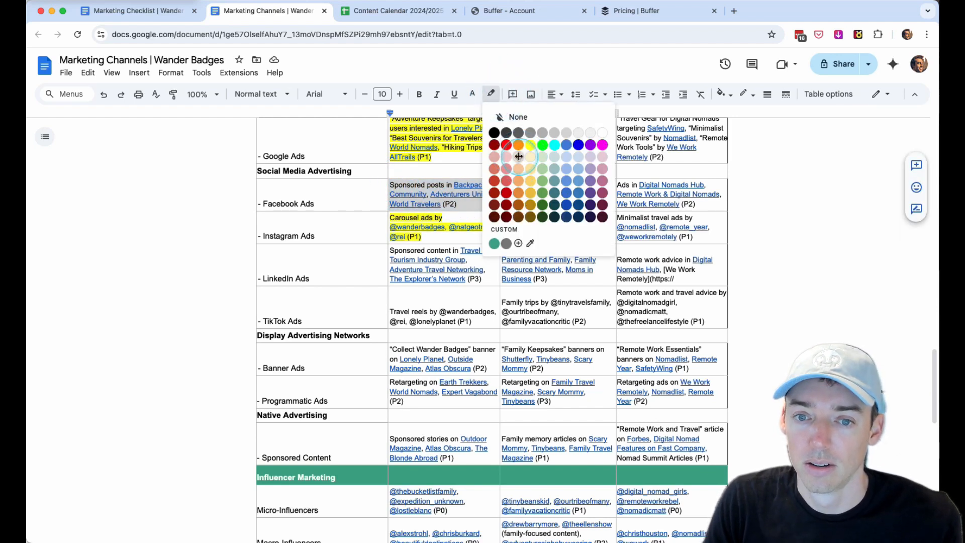
{"action": "left_click", "coordinate": [517, 157]}
{"action": "left_click", "coordinate": [480, 210]}
{"action": "left_click", "coordinate": [472, 199]}
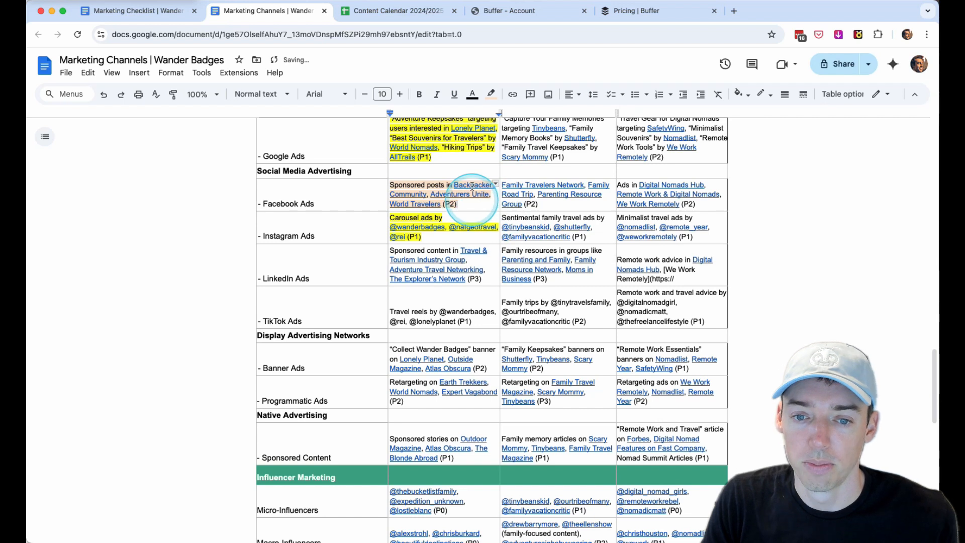
Step: Highlight the first segment's TikTok Ads entry in yellow and review its display, native advertising and influencer entries
{"action": "scroll", "coordinate": [455, 198], "scroll_direction": "down", "scroll_amount": 1}
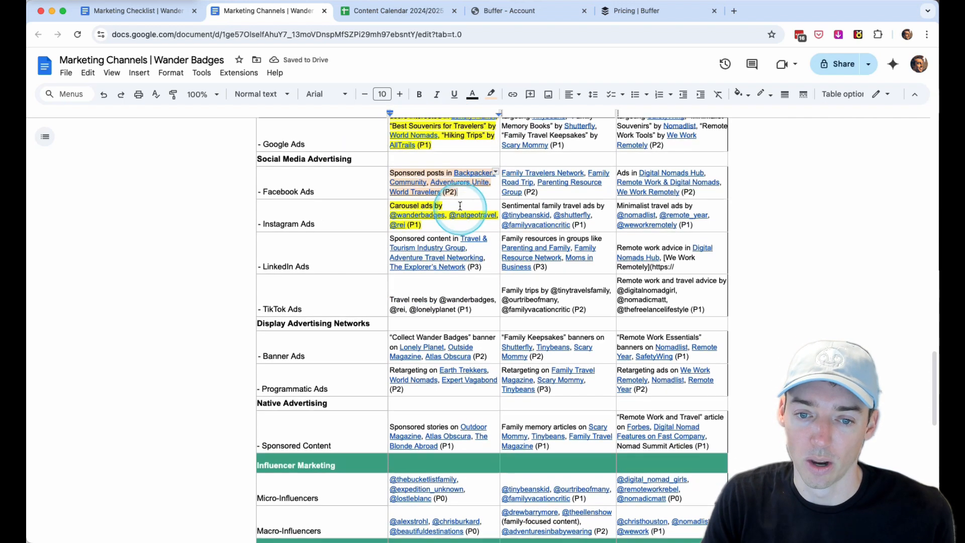
{"action": "scroll", "coordinate": [476, 199], "scroll_direction": "down", "scroll_amount": 4}
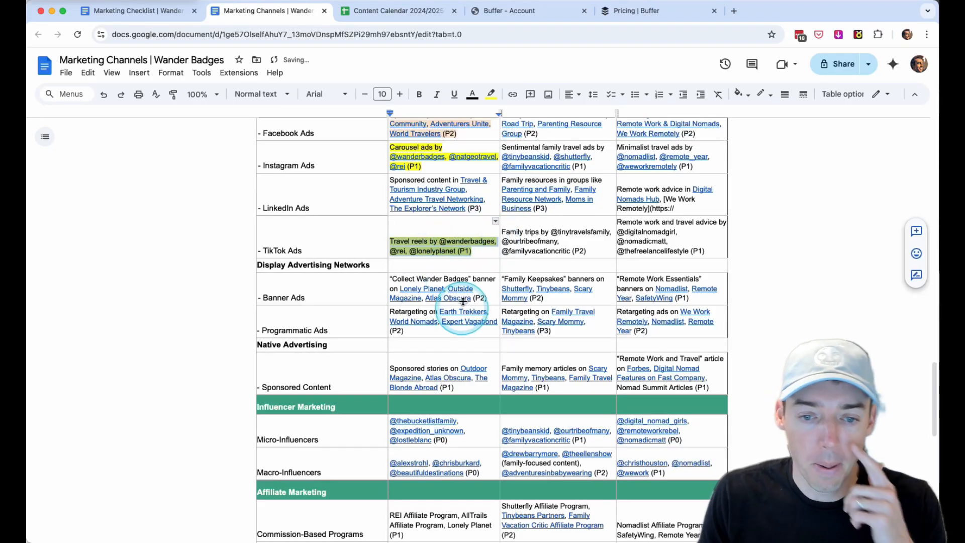
{"action": "scroll", "coordinate": [447, 301], "scroll_direction": "down", "scroll_amount": 3}
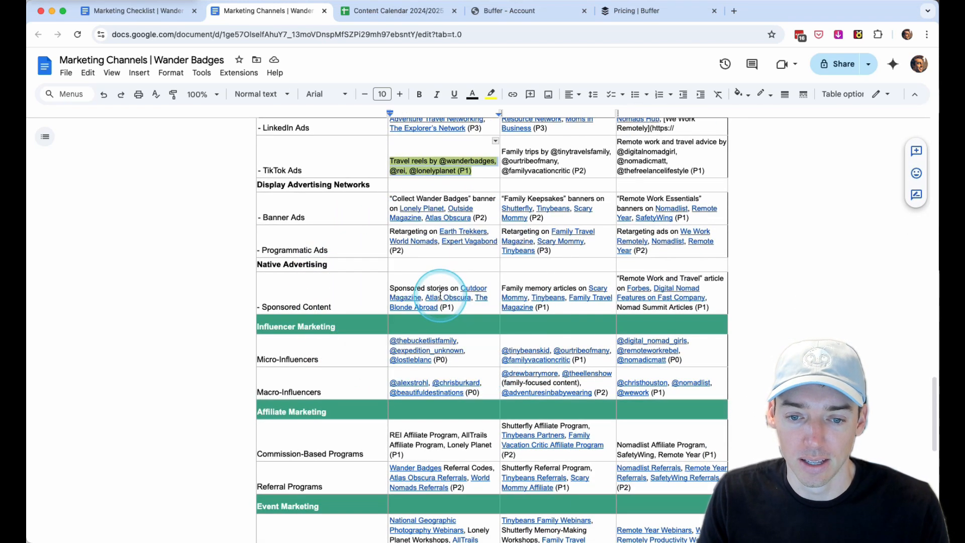
{"action": "scroll", "coordinate": [441, 295], "scroll_direction": "down", "scroll_amount": 3}
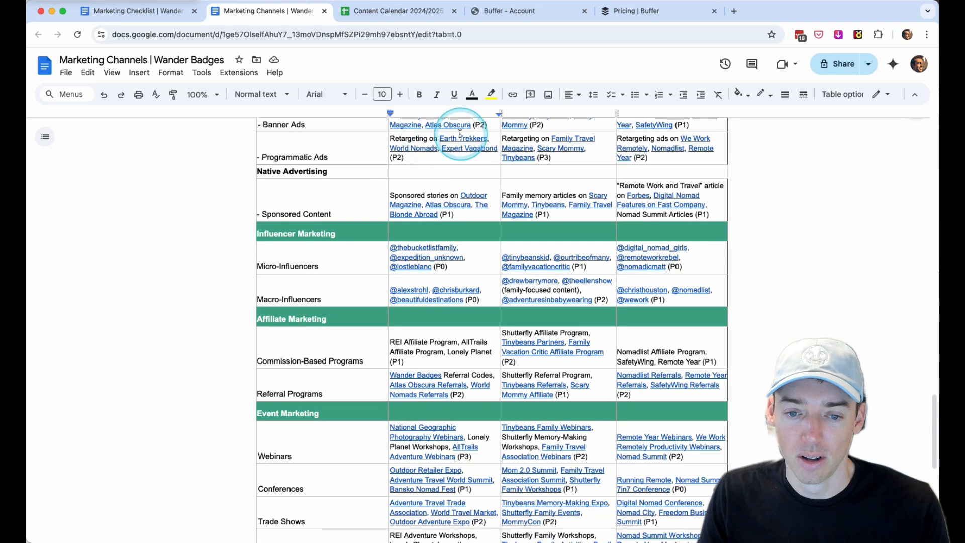
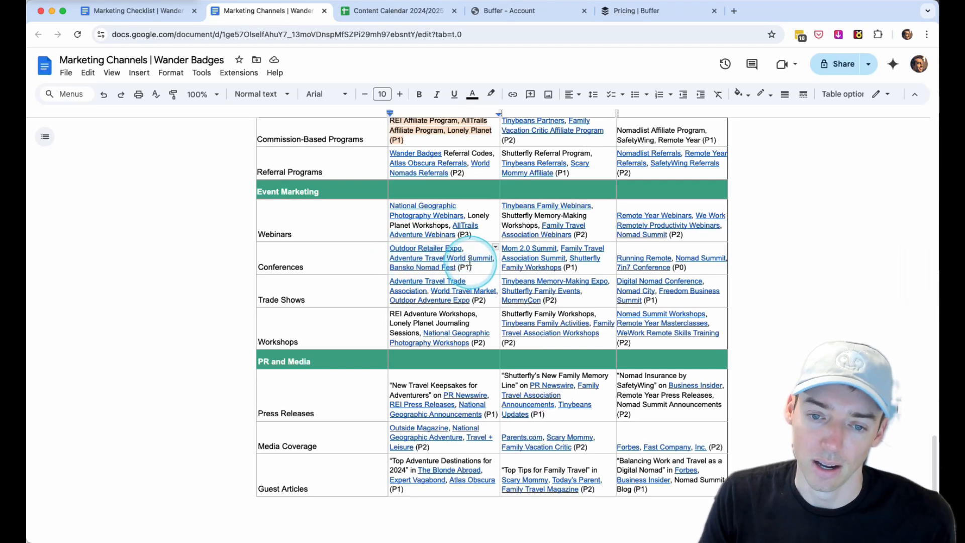
Step: Highlight the first segment's Press Releases entry under PR and Media in yellow
{"action": "scroll", "coordinate": [443, 259], "scroll_direction": "down", "scroll_amount": 5}
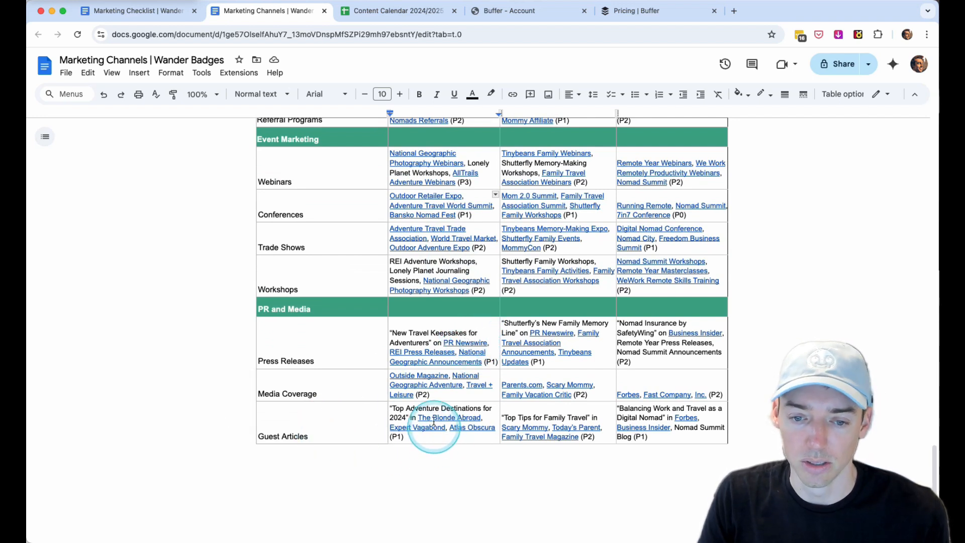
{"action": "left_click_drag", "start_coordinate": [497, 362], "coordinate": [398, 333]}
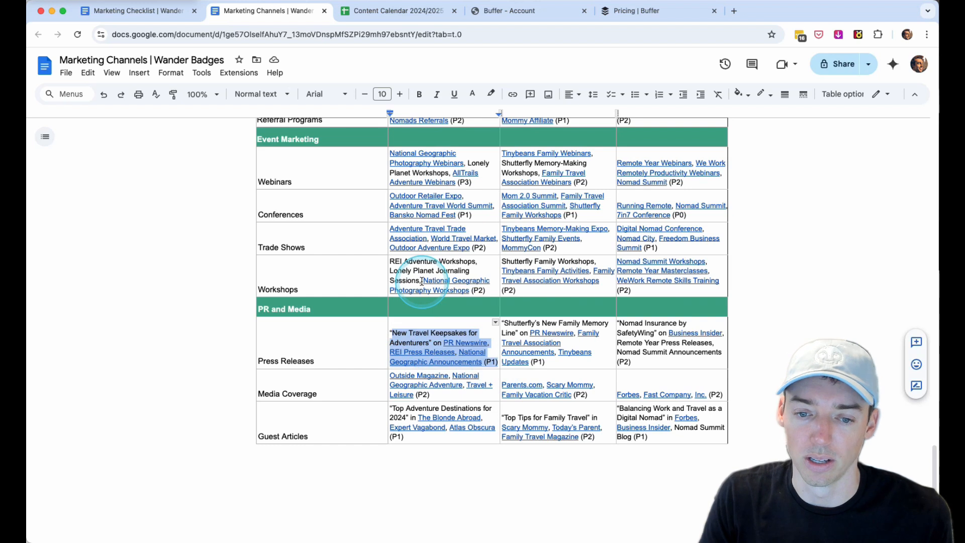
{"action": "left_click", "coordinate": [496, 98]}
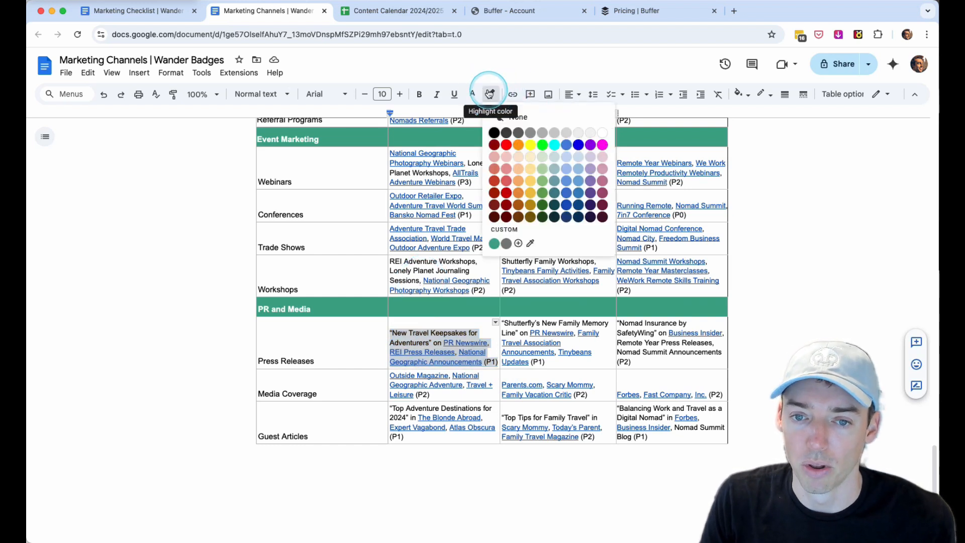
{"action": "left_click", "coordinate": [532, 145]}
Step: Highlight the first segment's Guest Articles entry under PR and Media in light orange
{"action": "left_click_drag", "start_coordinate": [414, 434], "coordinate": [393, 410]}
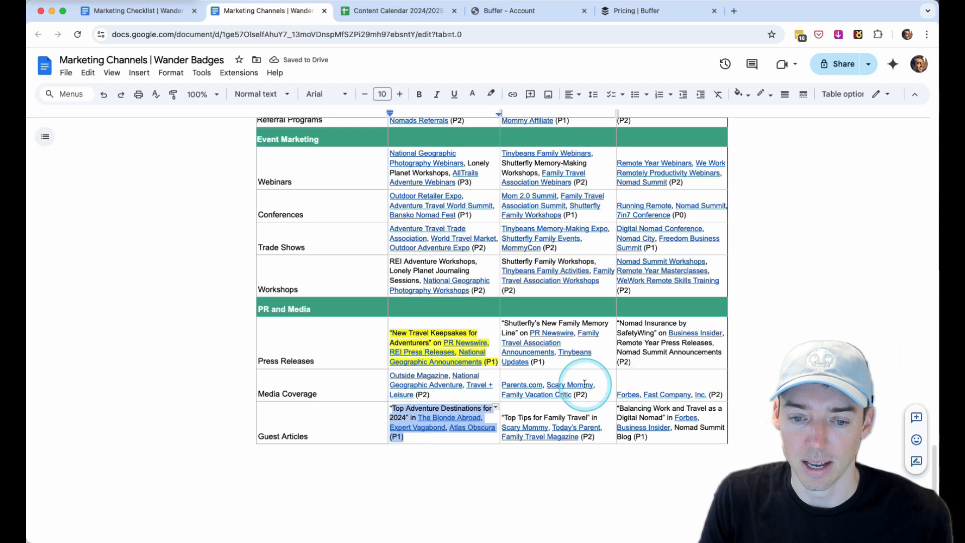
{"action": "left_click", "coordinate": [491, 95]}
{"action": "left_click", "coordinate": [520, 158]}
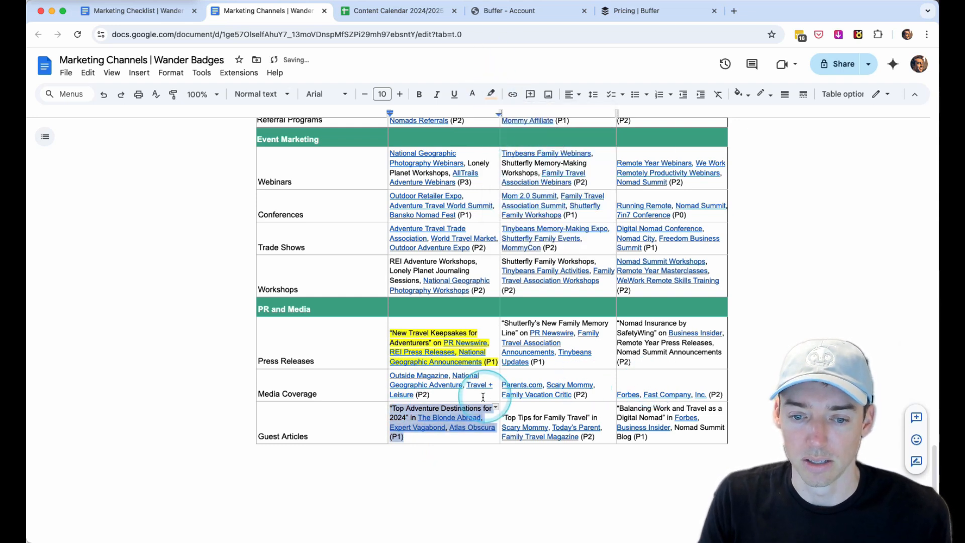
{"action": "left_click", "coordinate": [461, 392]}
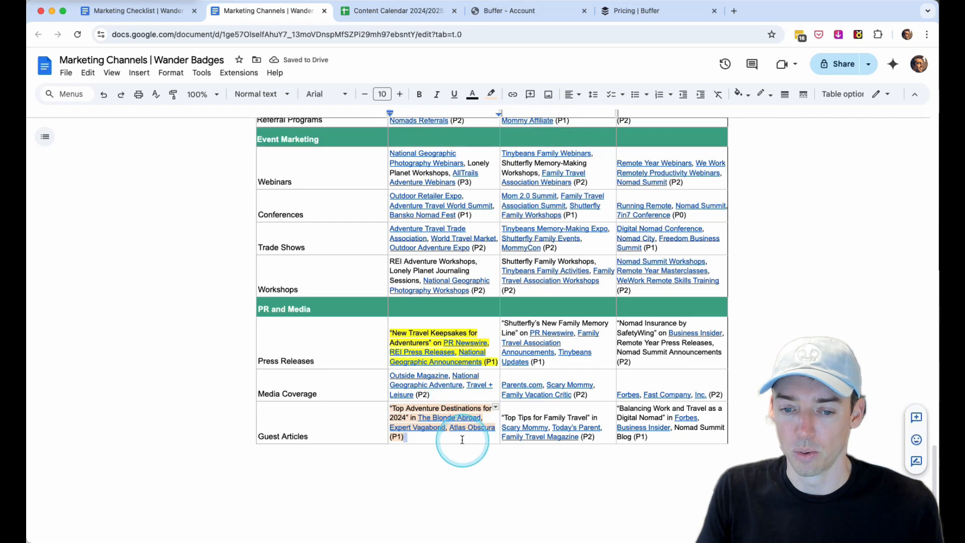
Step: Review the first segment's highlighted channels from PR and Media back up to the Social Media section
{"action": "scroll", "coordinate": [459, 425], "scroll_direction": "up", "scroll_amount": 15}
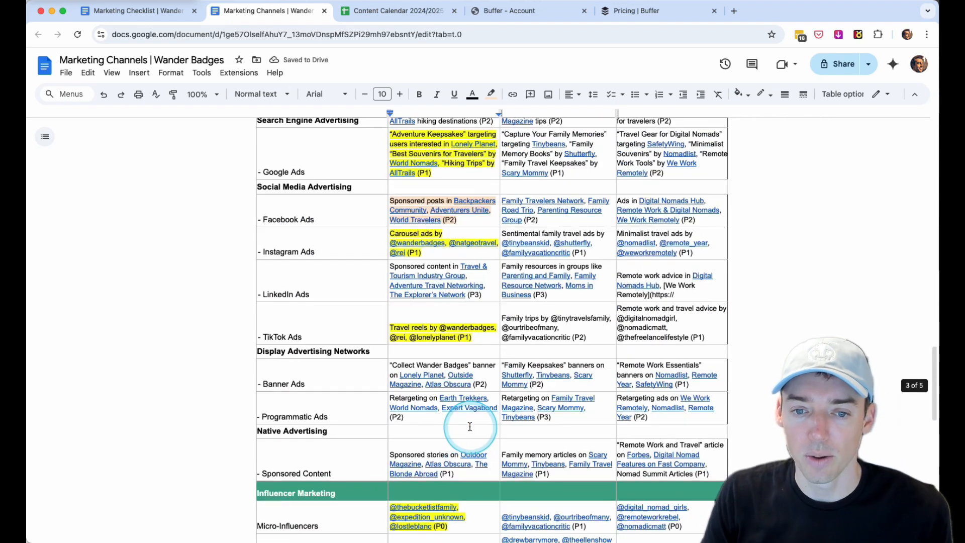
{"action": "scroll", "coordinate": [471, 406], "scroll_direction": "up", "scroll_amount": 20}
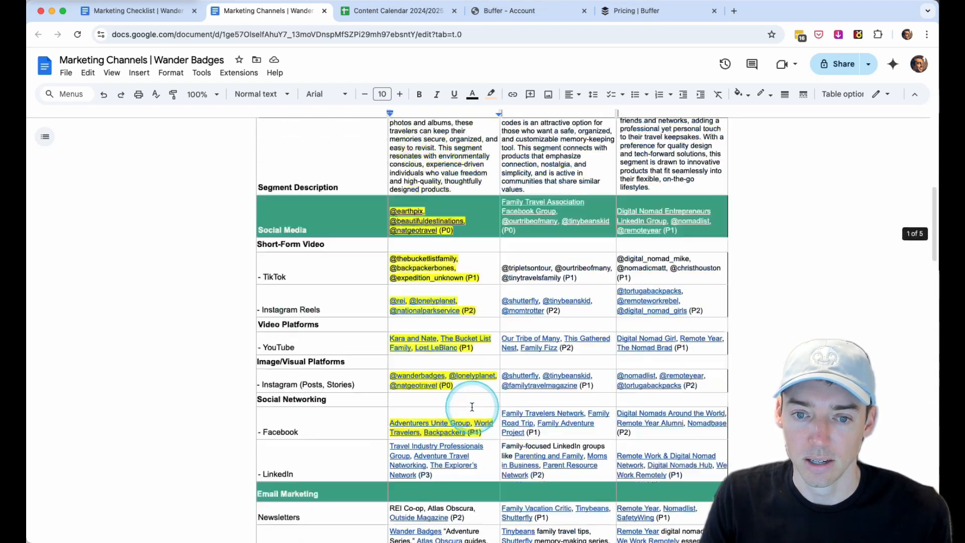
Step: Return to the Marketing Checklist and open the Content Calendar example linked for Establish Content Distribution Plan
{"action": "scroll", "coordinate": [471, 403], "scroll_direction": "down", "scroll_amount": 4}
{"action": "scroll", "coordinate": [473, 405], "scroll_direction": "up", "scroll_amount": 5}
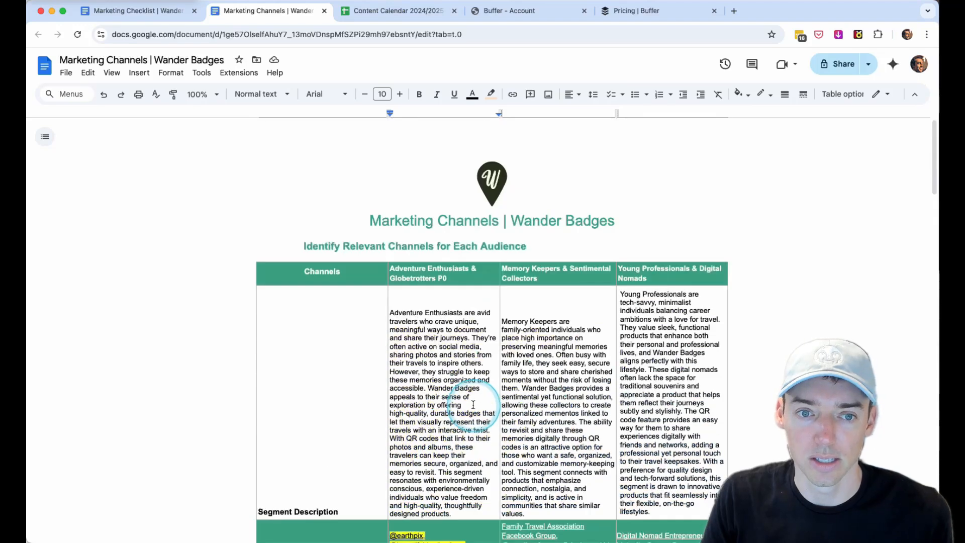
{"action": "key", "text": "ctrl+shift+Tab"}
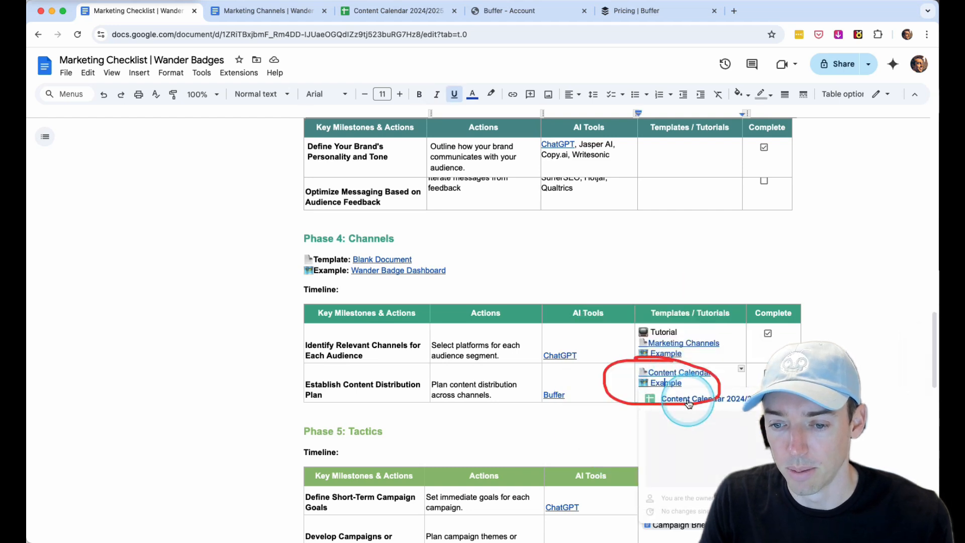
{"action": "left_click", "coordinate": [682, 399]}
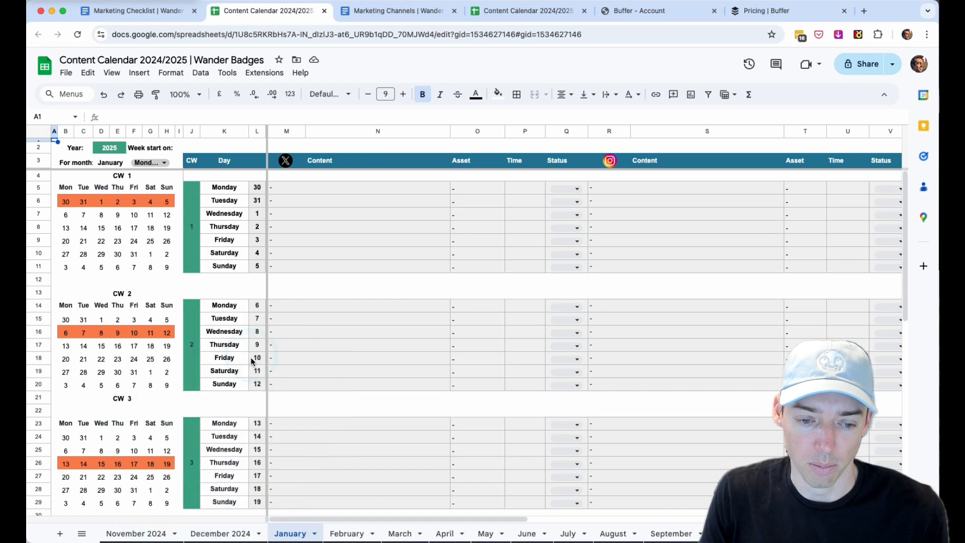
{"action": "left_click_drag", "start_coordinate": [186, 513], "coordinate": [190, 542]}
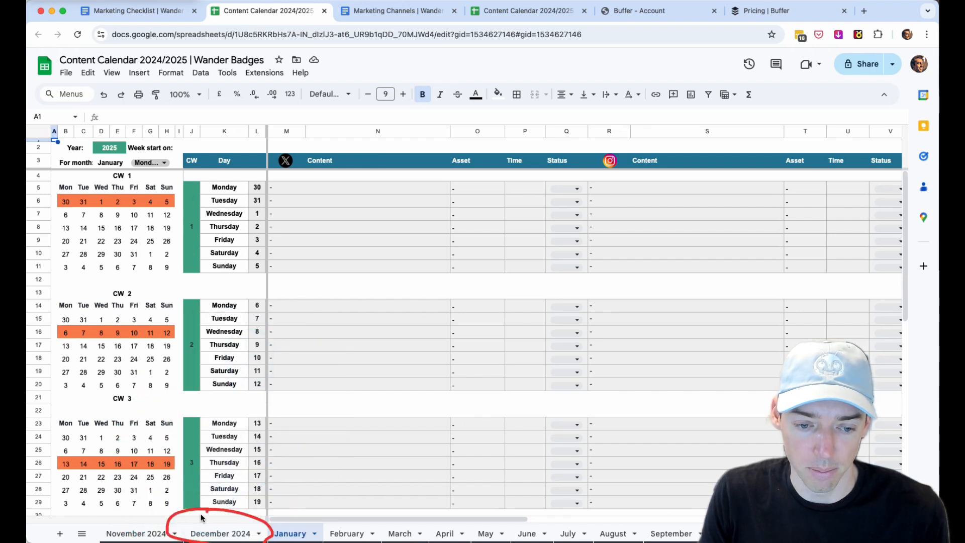
{"action": "left_click_drag", "start_coordinate": [94, 542], "coordinate": [130, 513]}
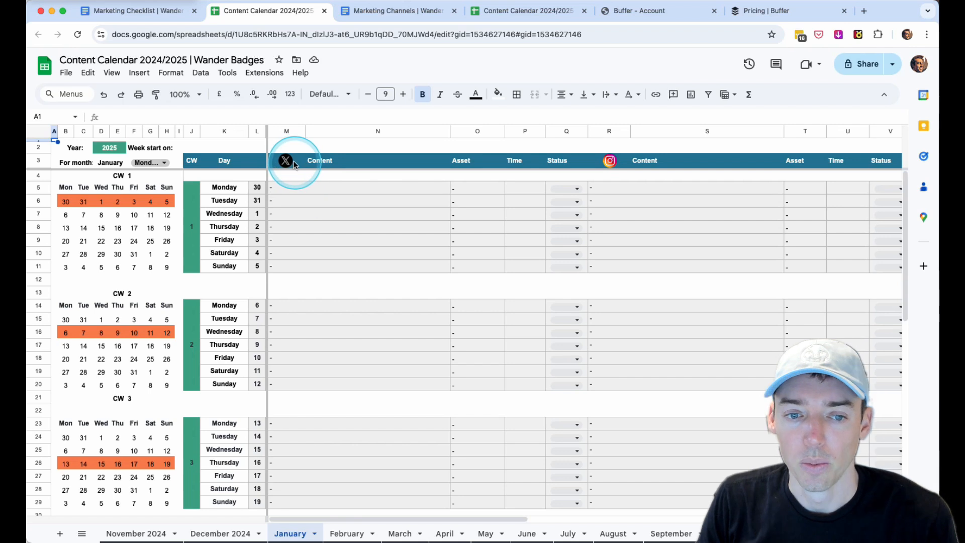
Step: Hide the X channel's columns M to Q in the January calendar and delete the leftover X logo
{"action": "left_click", "coordinate": [287, 132]}
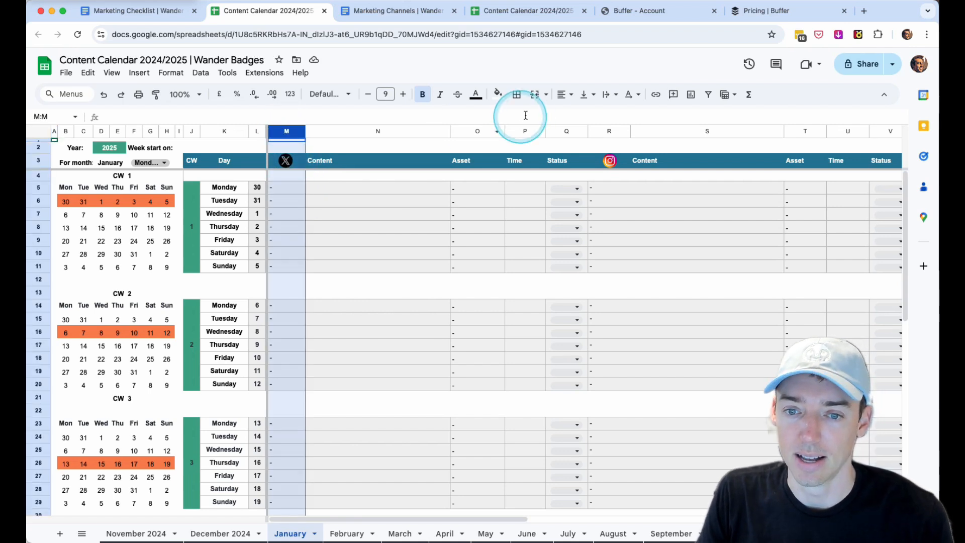
{"action": "left_click", "coordinate": [564, 132], "text": "shift"}
{"action": "right_click", "coordinate": [352, 131]}
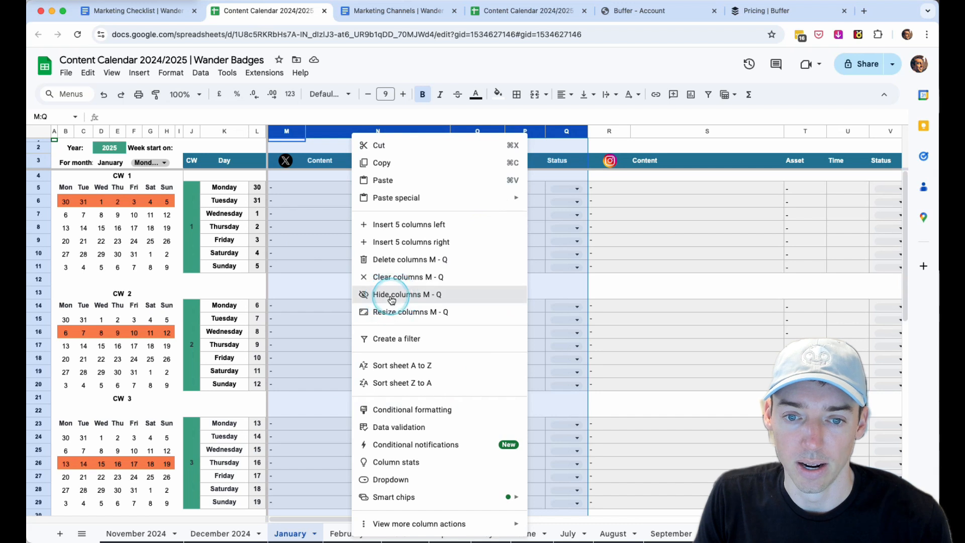
{"action": "left_click", "coordinate": [387, 296]}
{"action": "left_click", "coordinate": [349, 201]}
{"action": "left_click", "coordinate": [285, 162]}
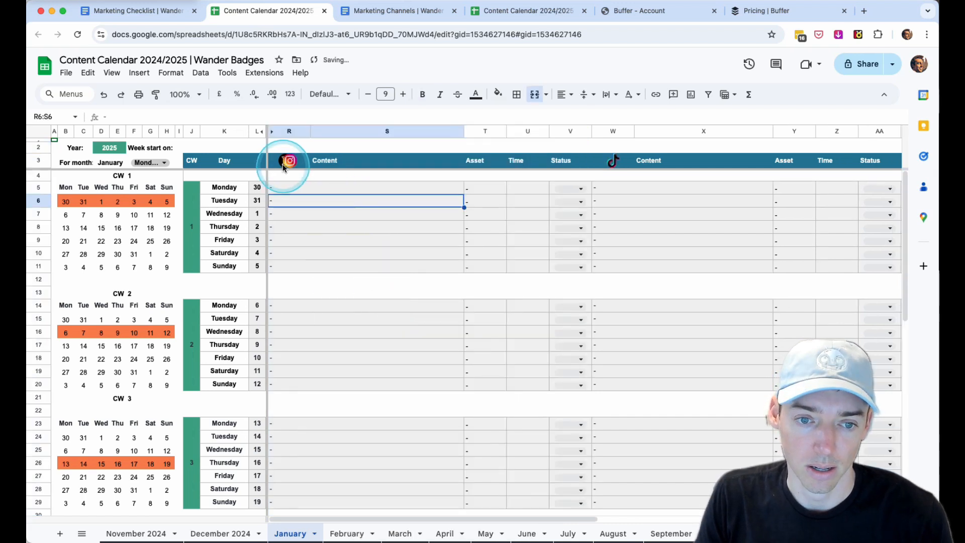
{"action": "left_click", "coordinate": [281, 165]}
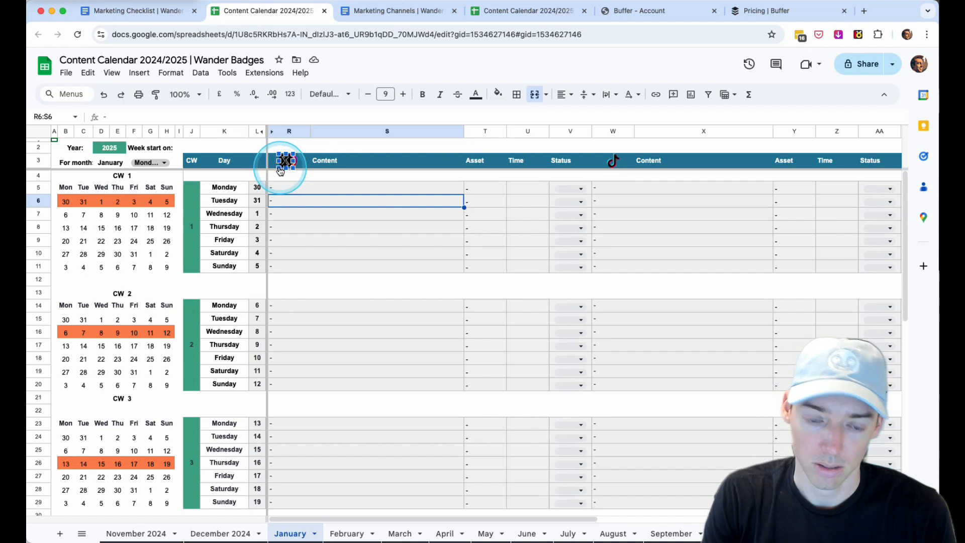
{"action": "left_click_drag", "start_coordinate": [280, 170], "coordinate": [280, 168]}
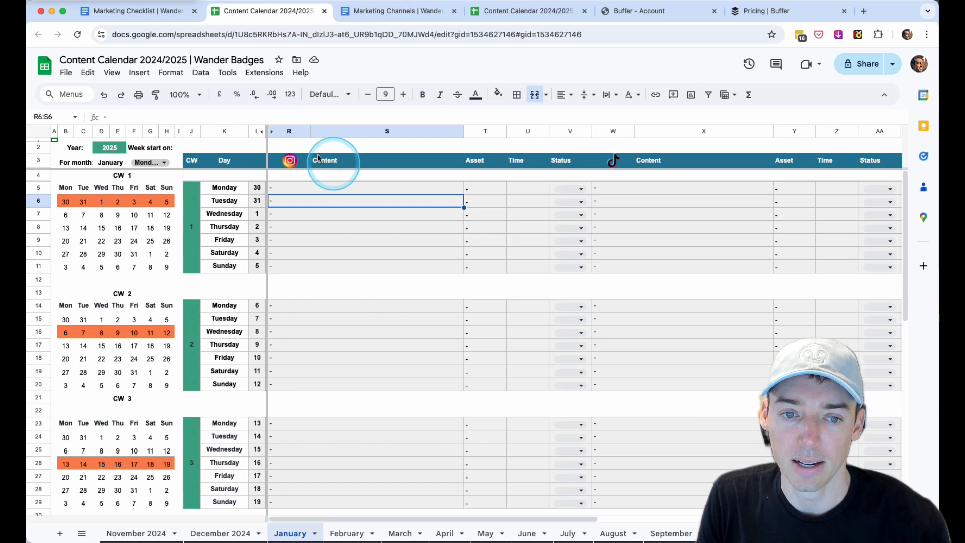
Step: Delete the channel logo in column AG of the January calendar and hide columns AG to AK
{"action": "left_click_drag", "start_coordinate": [437, 519], "coordinate": [686, 519]}
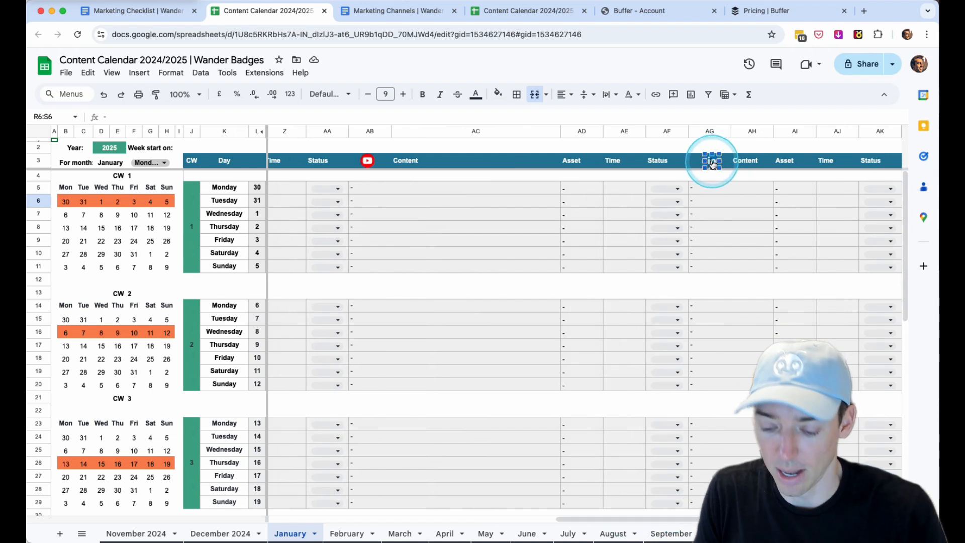
{"action": "key", "text": "Delete"}
{"action": "left_click", "coordinate": [709, 131]}
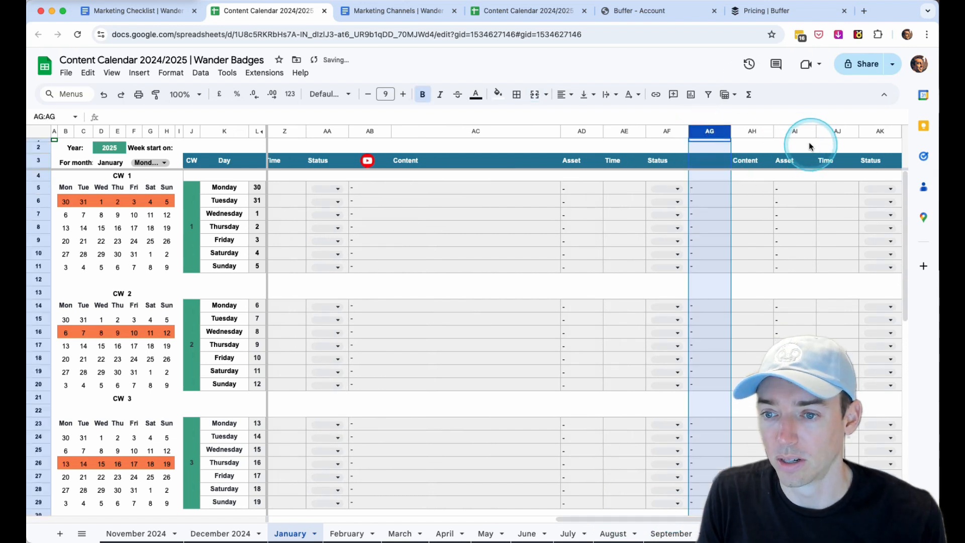
{"action": "left_click", "coordinate": [875, 130], "text": "shift"}
{"action": "right_click", "coordinate": [875, 131]}
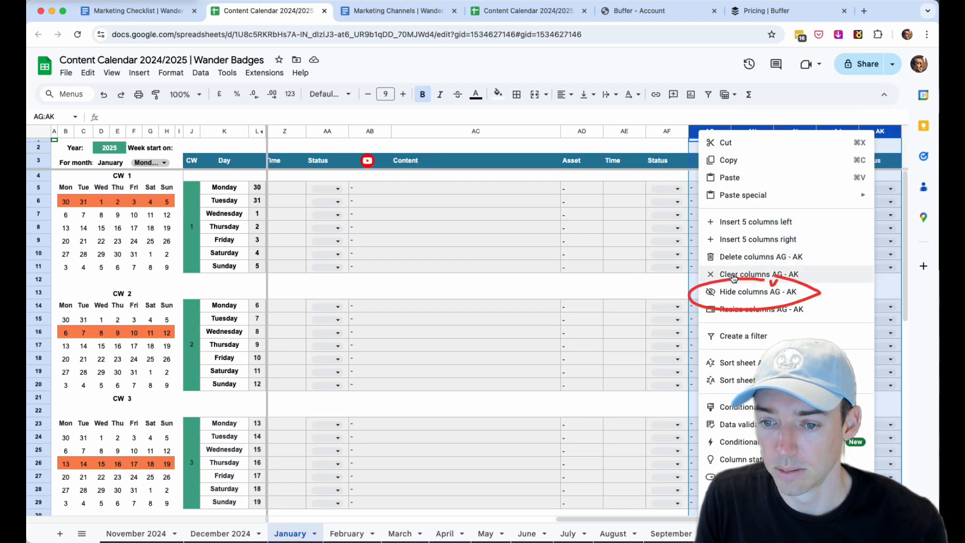
{"action": "left_click", "coordinate": [747, 297]}
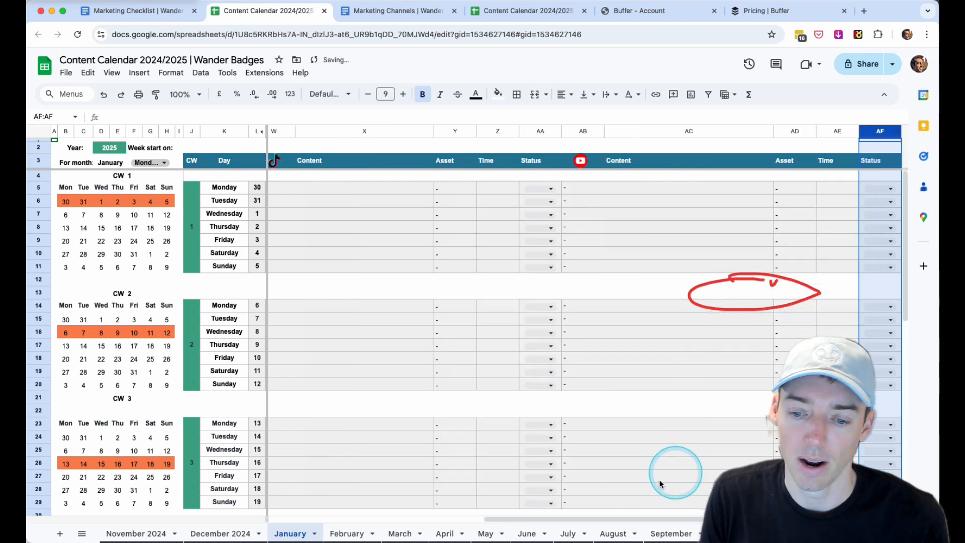
{"action": "left_click_drag", "start_coordinate": [576, 518], "coordinate": [298, 529]}
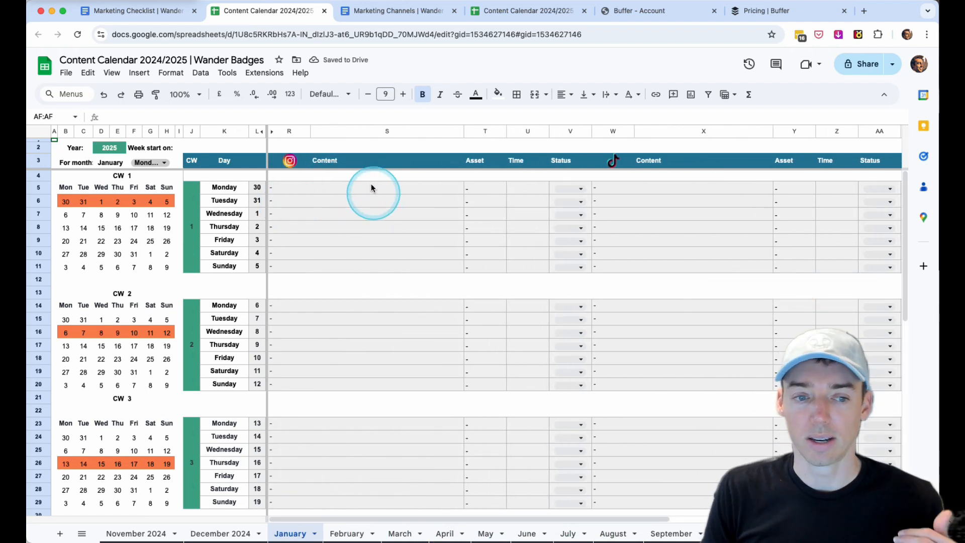
Step: In the November 2024 calendar, delete the X logo and hide the X channel's columns M to Q
{"action": "left_click", "coordinate": [141, 532]}
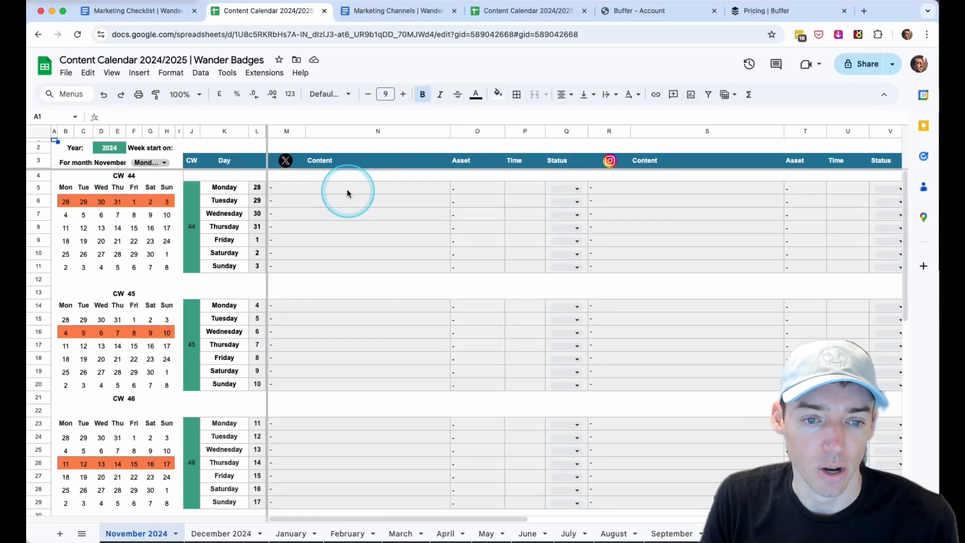
{"action": "scroll", "coordinate": [346, 291], "scroll_direction": "down", "scroll_amount": 2}
{"action": "scroll", "coordinate": [345, 300], "scroll_direction": "down", "scroll_amount": 1}
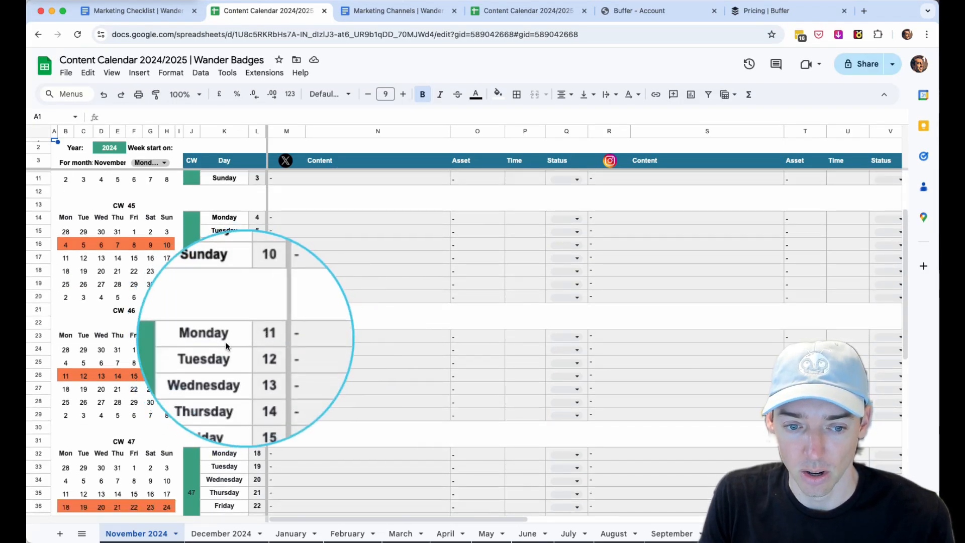
{"action": "left_click", "coordinate": [348, 329]}
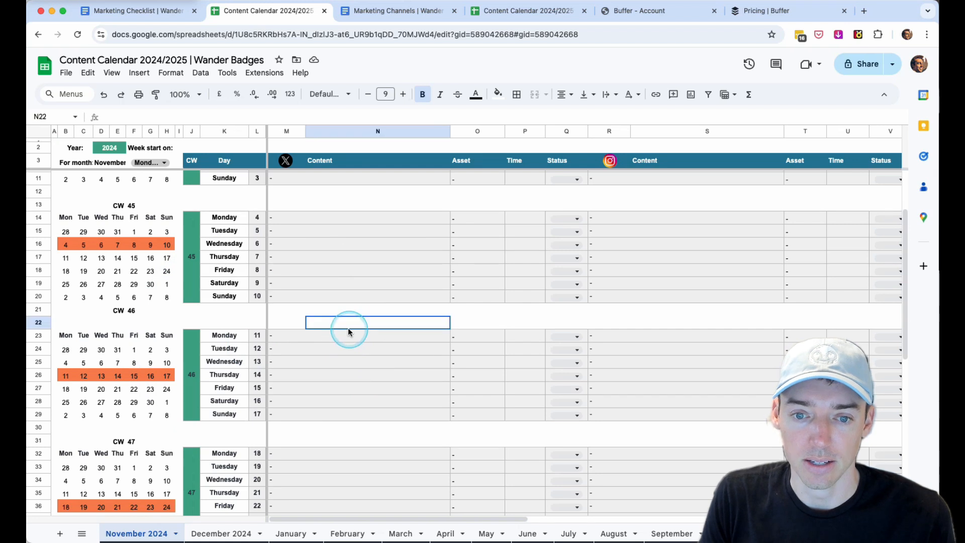
{"action": "left_click", "coordinate": [339, 336]}
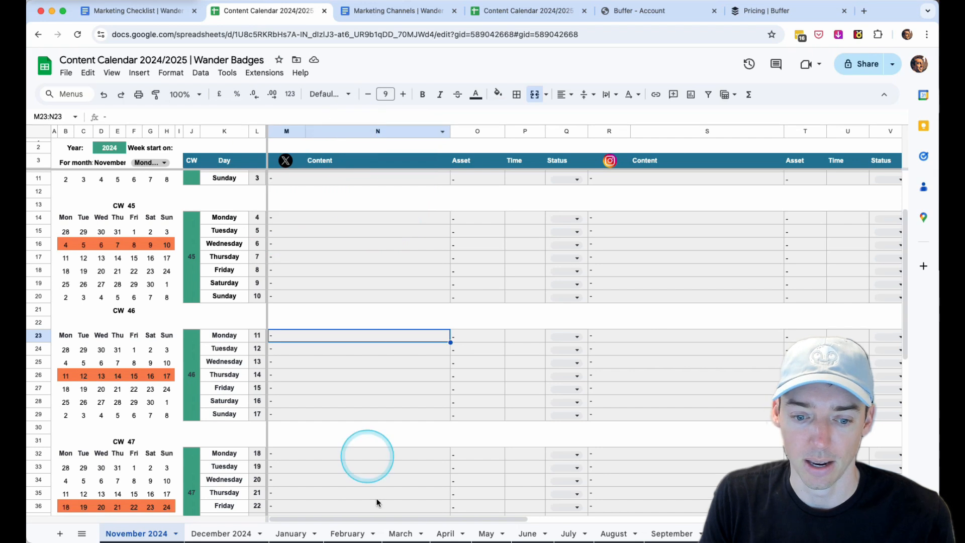
{"action": "left_click_drag", "start_coordinate": [367, 518], "coordinate": [287, 514]}
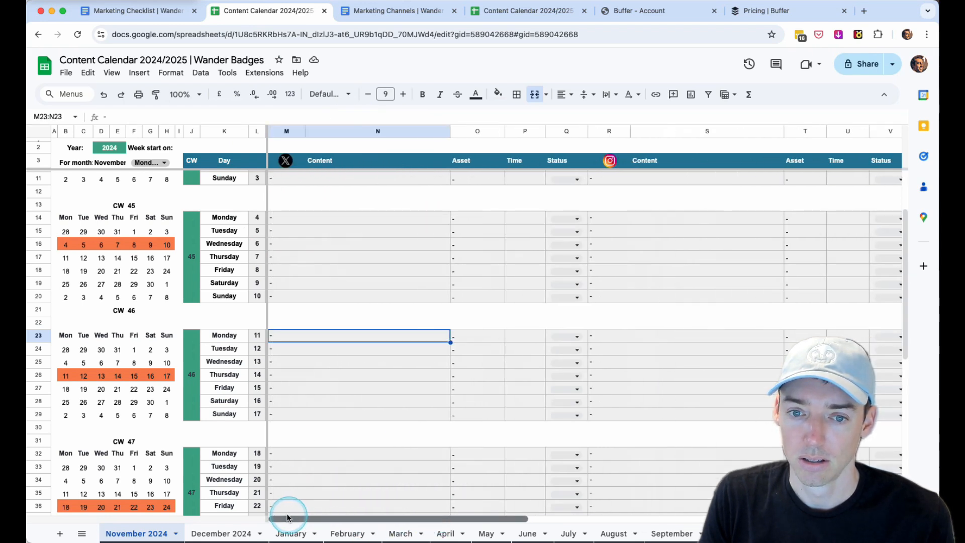
{"action": "left_click", "coordinate": [286, 162]}
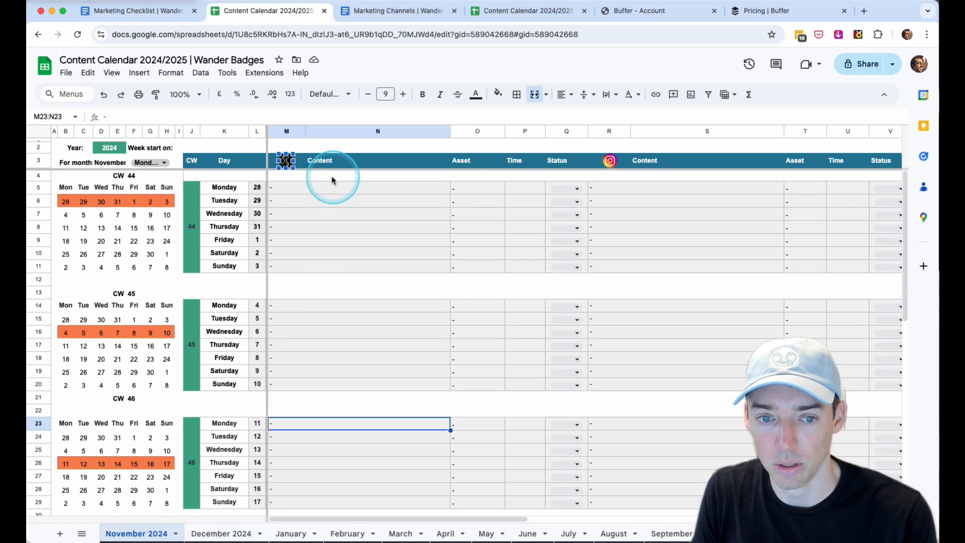
{"action": "left_click_drag", "start_coordinate": [294, 135], "coordinate": [560, 128]}
{"action": "right_click", "coordinate": [560, 131]}
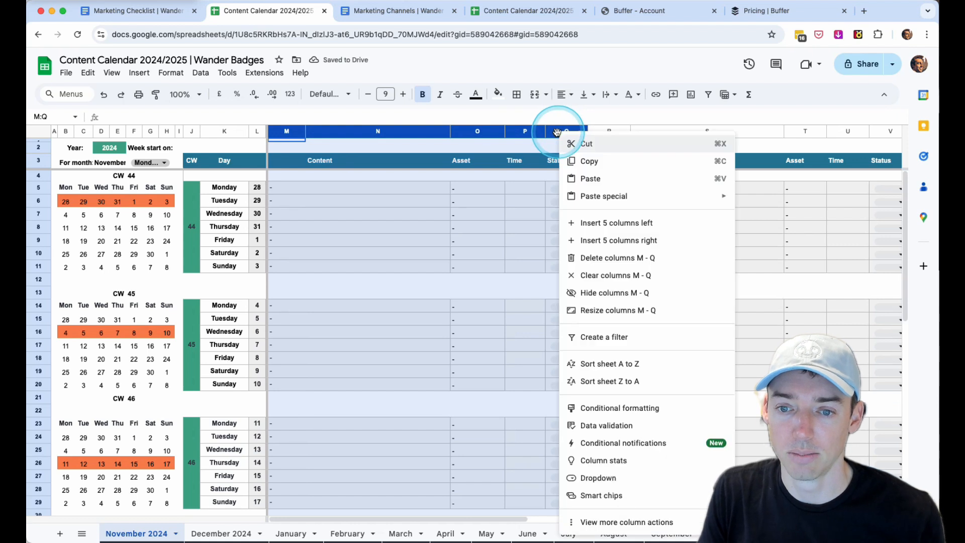
{"action": "left_click", "coordinate": [615, 294]}
{"action": "left_click", "coordinate": [401, 237]}
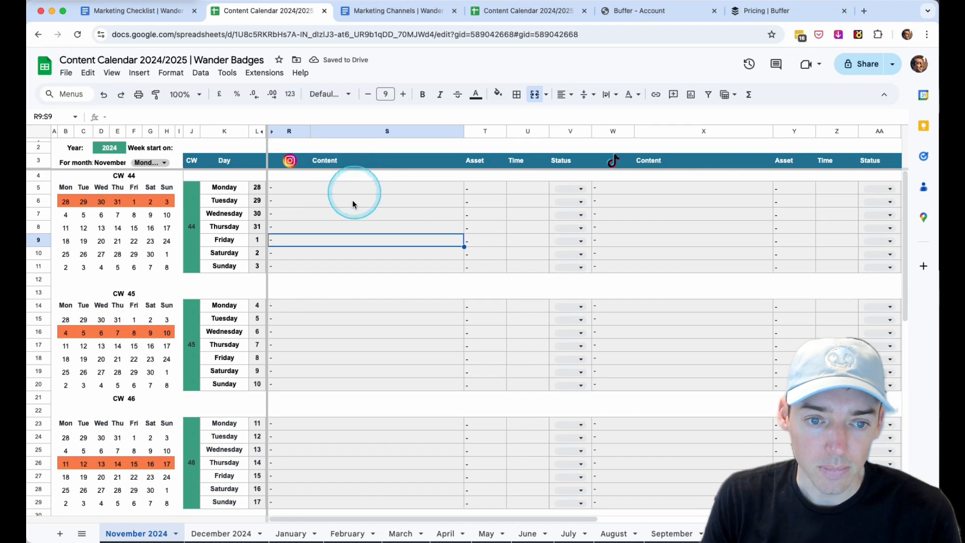
Step: Enter NA as the Instagram content for every day of CW 44, Monday 28 to Sunday 3
{"action": "left_click", "coordinate": [342, 191]}
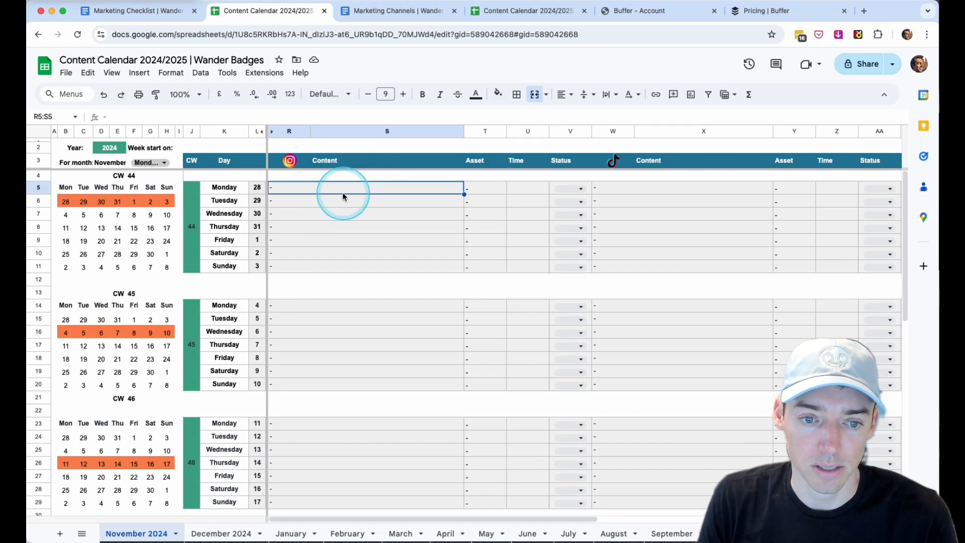
{"action": "type", "text": "-----"}
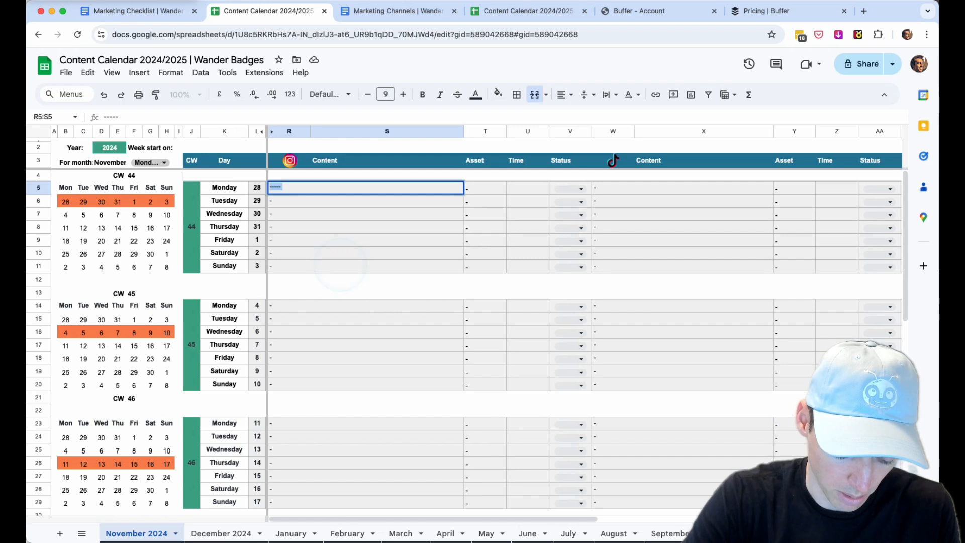
{"action": "key", "text": "Return"}
{"action": "key", "text": "Up"}
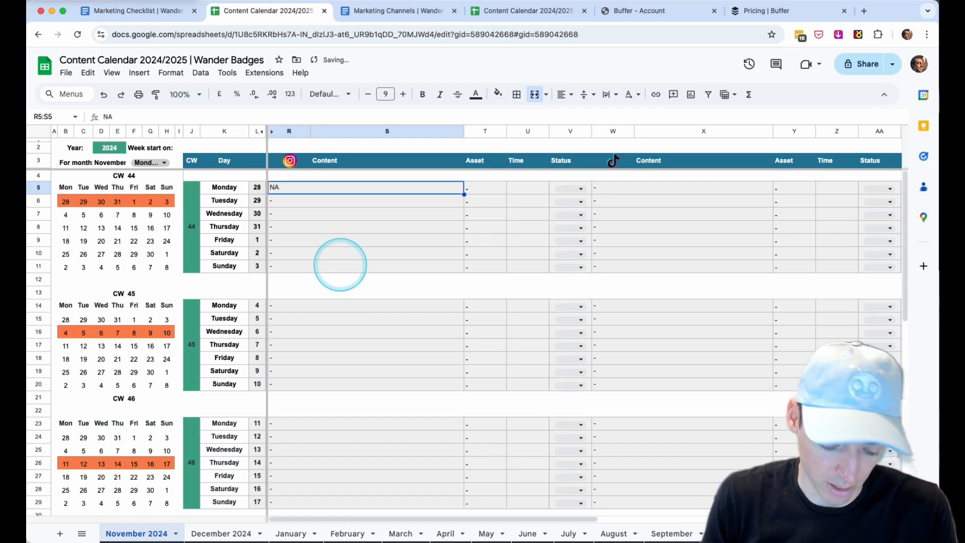
{"action": "left_click", "coordinate": [343, 269], "text": "shift"}
{"action": "type", "text": "NA"}
Step: Fill the Instagram content for CW 45, Monday 4 to Sunday 10, with NA and select the Monday 11 entry
{"action": "left_click", "coordinate": [318, 307]}
{"action": "left_click", "coordinate": [314, 387], "text": "shift"}
{"action": "type", "text": "NA"}
{"action": "scroll", "coordinate": [384, 388], "scroll_direction": "down", "scroll_amount": 2}
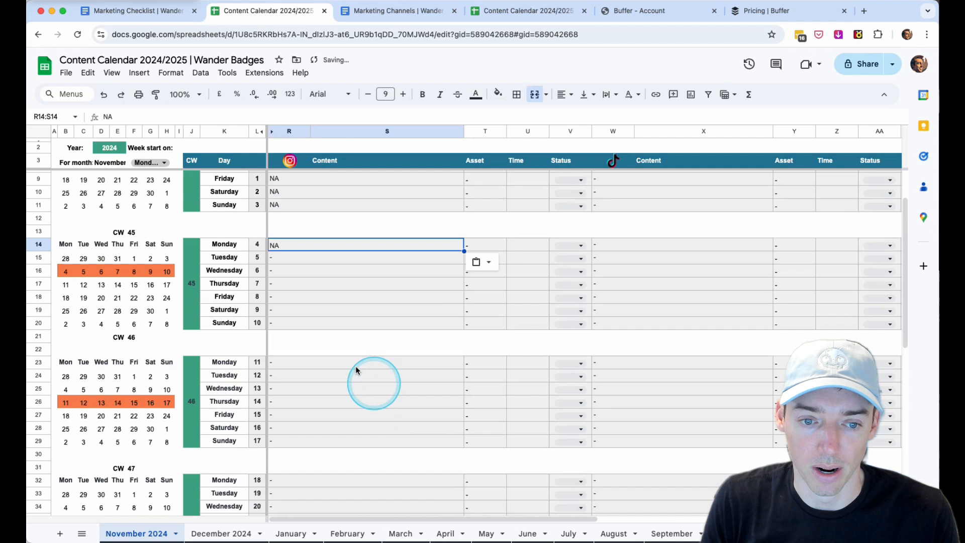
{"action": "left_click", "coordinate": [320, 323], "text": "shift"}
{"action": "type", "text": "NA"}
{"action": "left_click", "coordinate": [290, 363]}
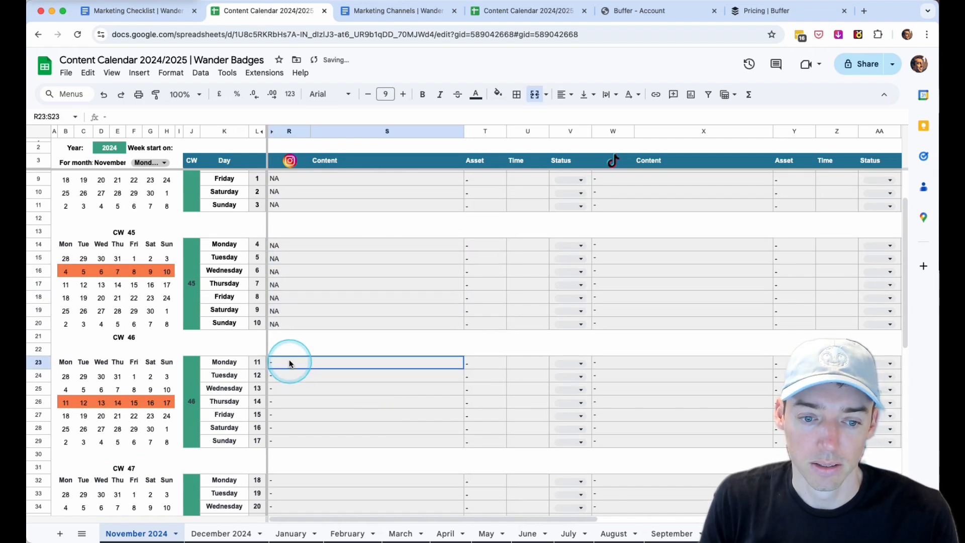
{"action": "scroll", "coordinate": [326, 382], "scroll_direction": "down", "scroll_amount": 5}
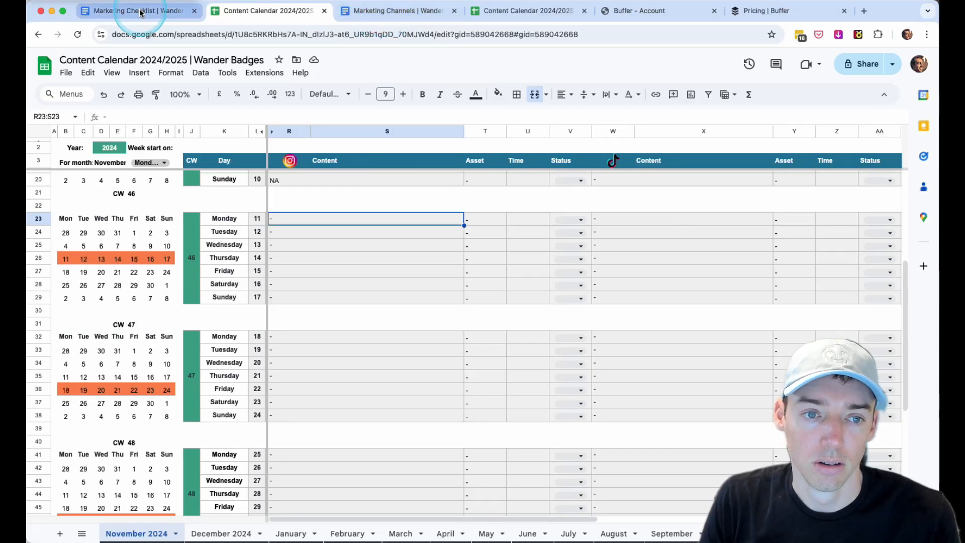
{"action": "left_click", "coordinate": [140, 12]}
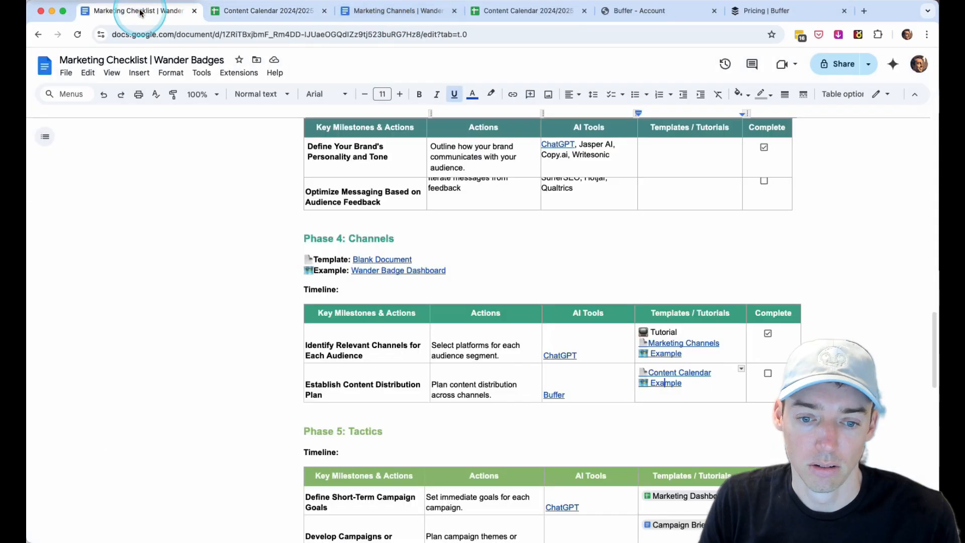
{"action": "left_click", "coordinate": [399, 13]}
{"action": "scroll", "coordinate": [488, 259], "scroll_direction": "down", "scroll_amount": 7}
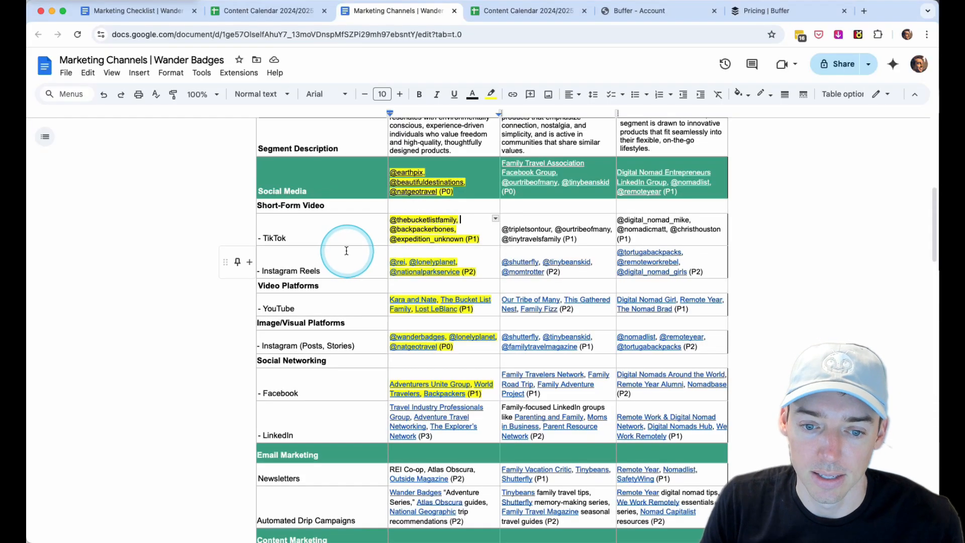
{"action": "left_click", "coordinate": [424, 346]}
{"action": "left_click", "coordinate": [537, 361]}
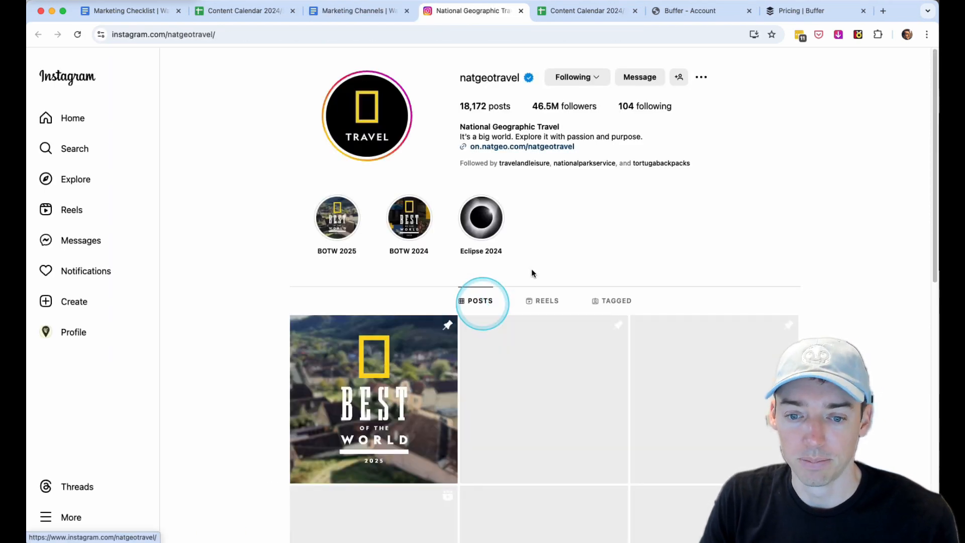
Step: Look through the natgeotravel posts for content ideas and open the pinned Best of the World 2025 post
{"action": "scroll", "coordinate": [629, 206], "scroll_direction": "down", "scroll_amount": 2}
{"action": "scroll", "coordinate": [636, 205], "scroll_direction": "up", "scroll_amount": 2}
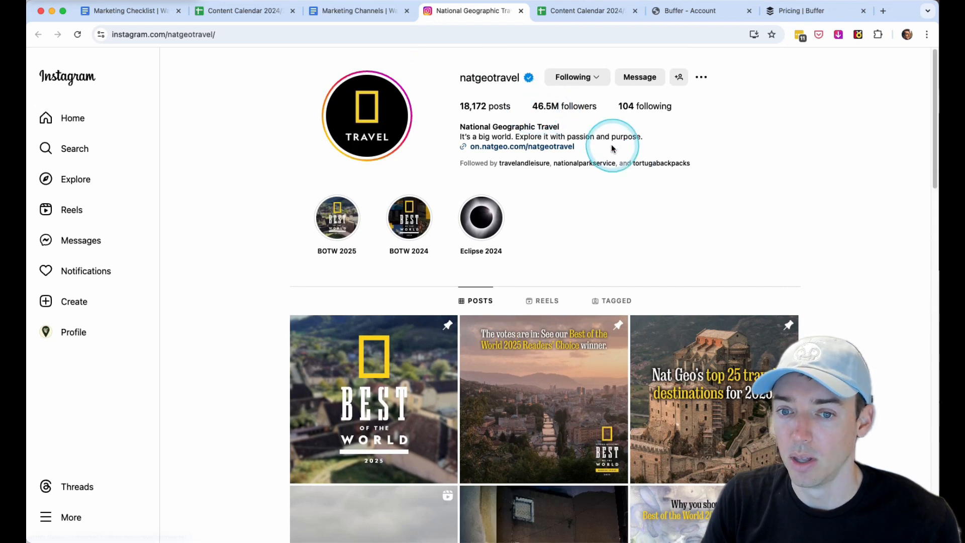
{"action": "scroll", "coordinate": [609, 146], "scroll_direction": "down", "scroll_amount": 2}
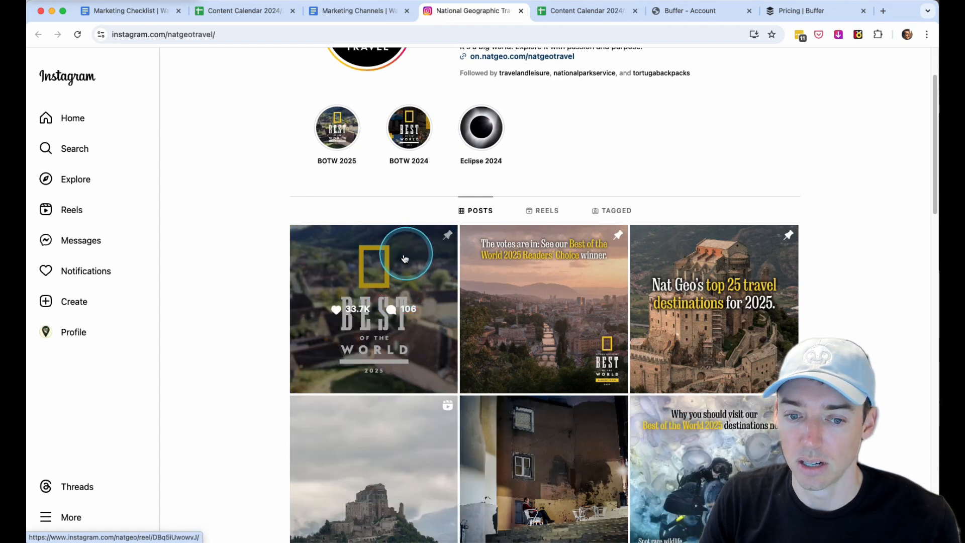
{"action": "left_click", "coordinate": [404, 259]}
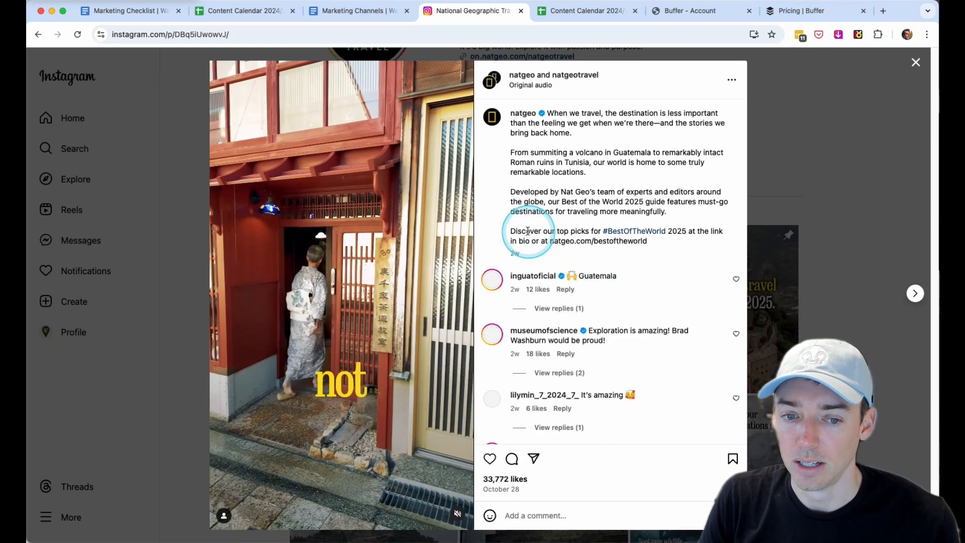